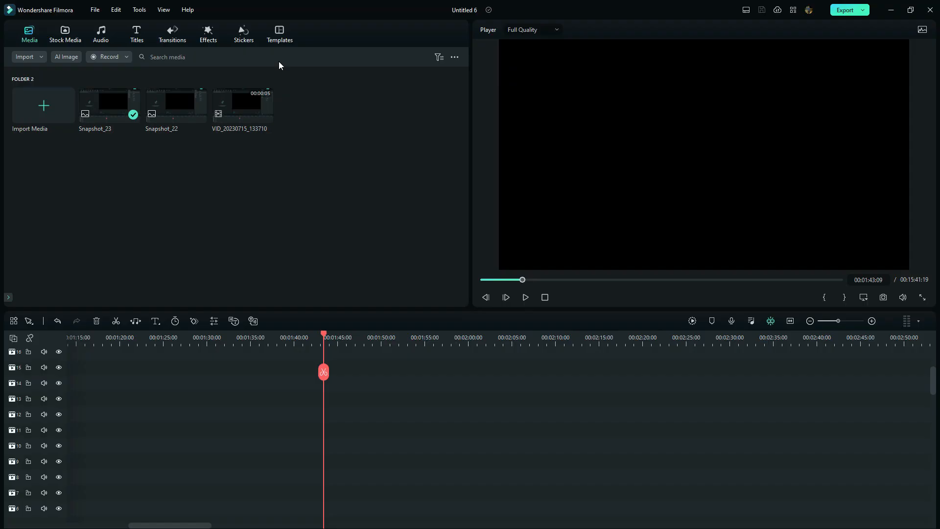
{"action": "left_click", "coordinate": [186, 8]}
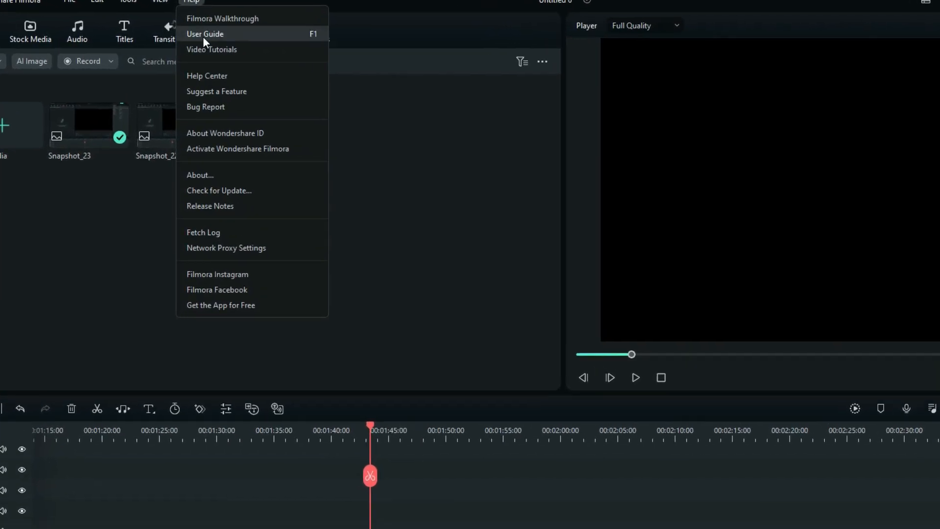
{"action": "left_click", "coordinate": [217, 207]}
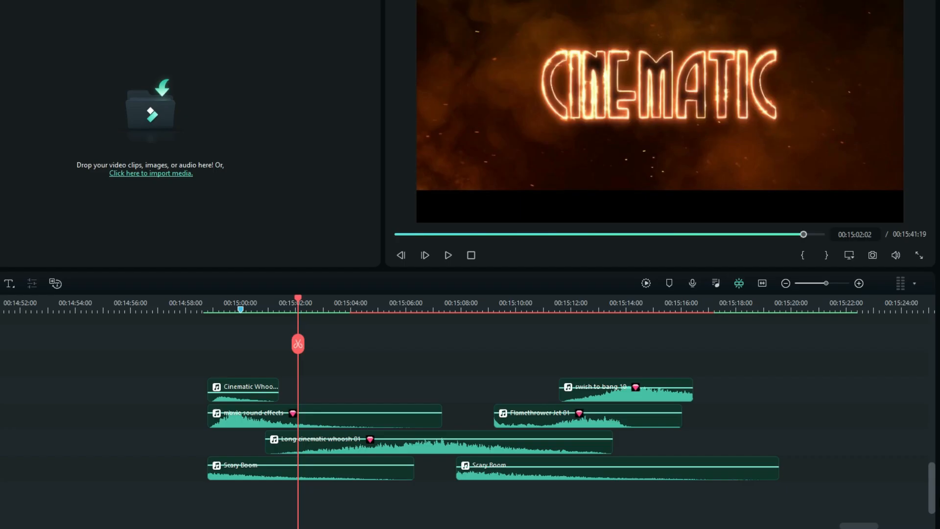
{"action": "scroll", "coordinate": [470, 421], "scroll_direction": "down", "scroll_amount": 1}
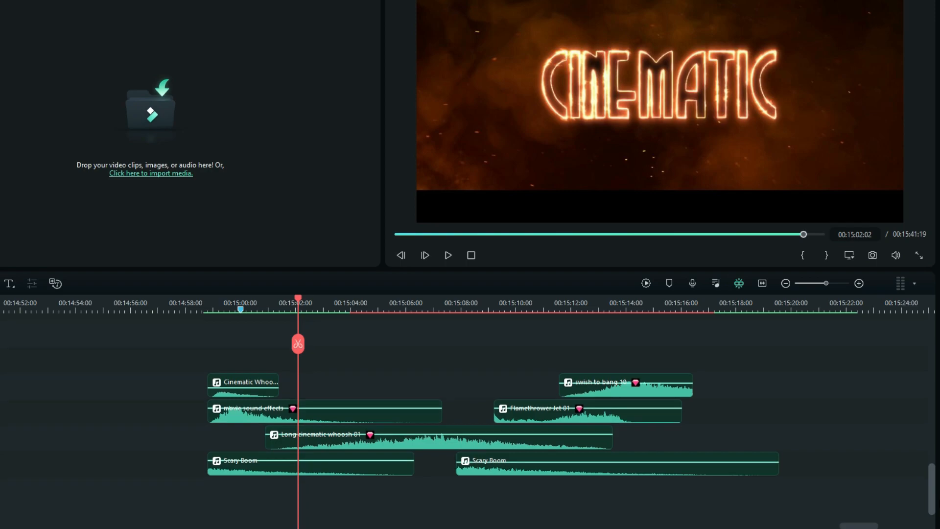
{"action": "scroll", "coordinate": [921, 368], "scroll_direction": "up", "scroll_amount": 10}
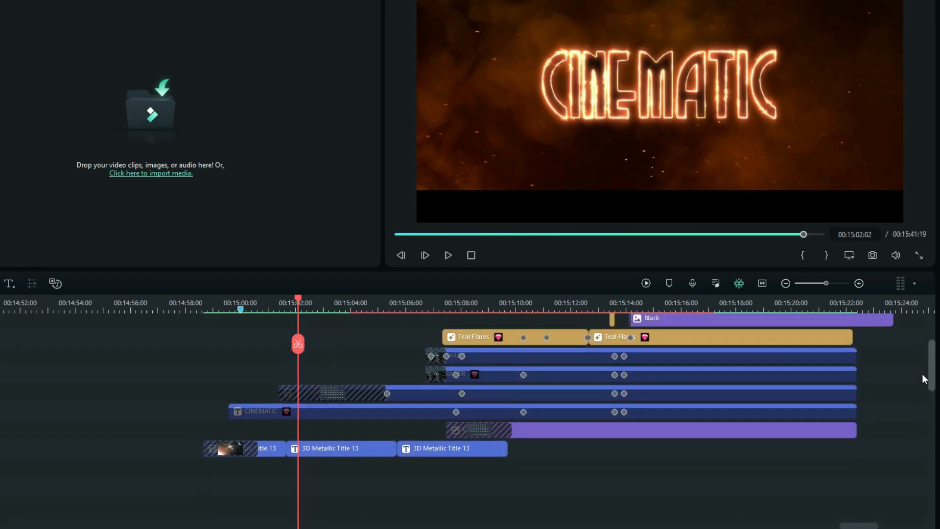
{"action": "scroll", "coordinate": [921, 363], "scroll_direction": "up", "scroll_amount": 1}
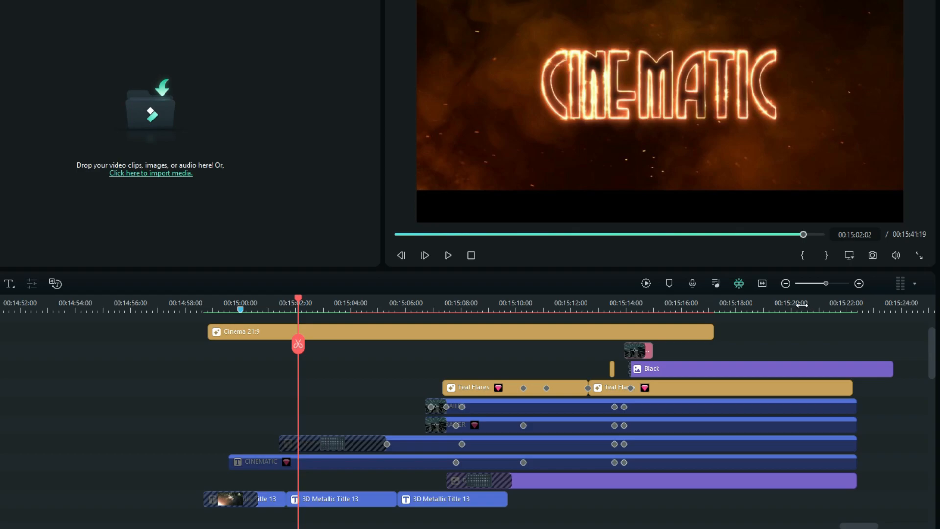
{"action": "scroll", "coordinate": [803, 305], "scroll_direction": "down", "scroll_amount": 3}
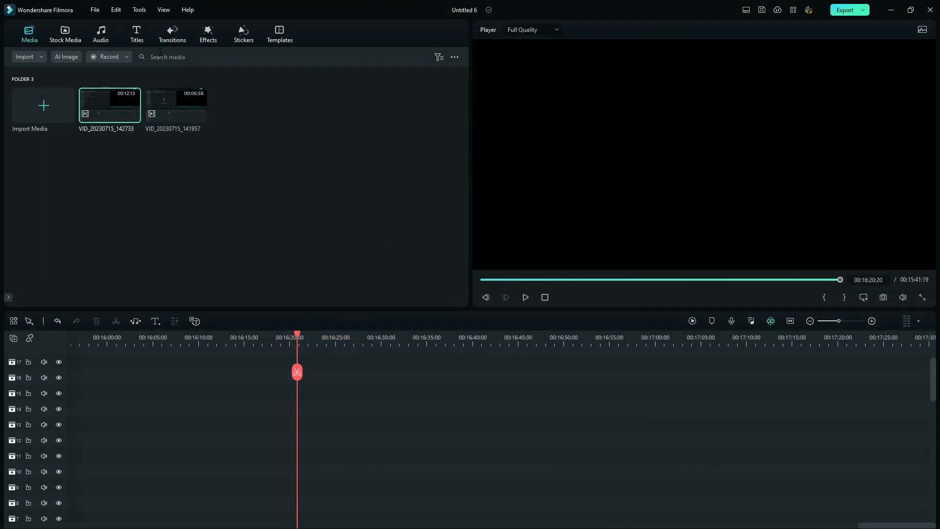
Step: Add the 3D Metallic Title 13 from the 3D titles to track 9 at the playhead, extending it to 00:16:47:12
{"action": "left_click", "coordinate": [137, 34]}
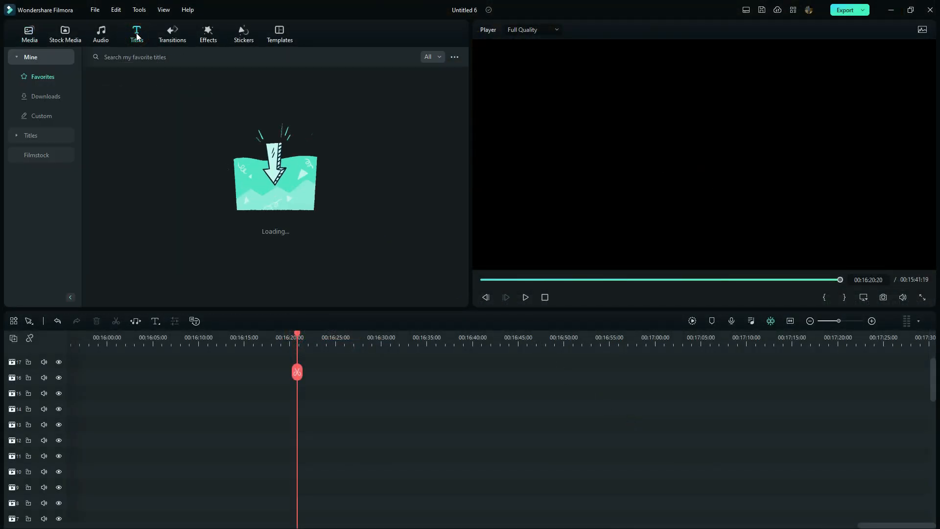
{"action": "left_click", "coordinate": [57, 135]}
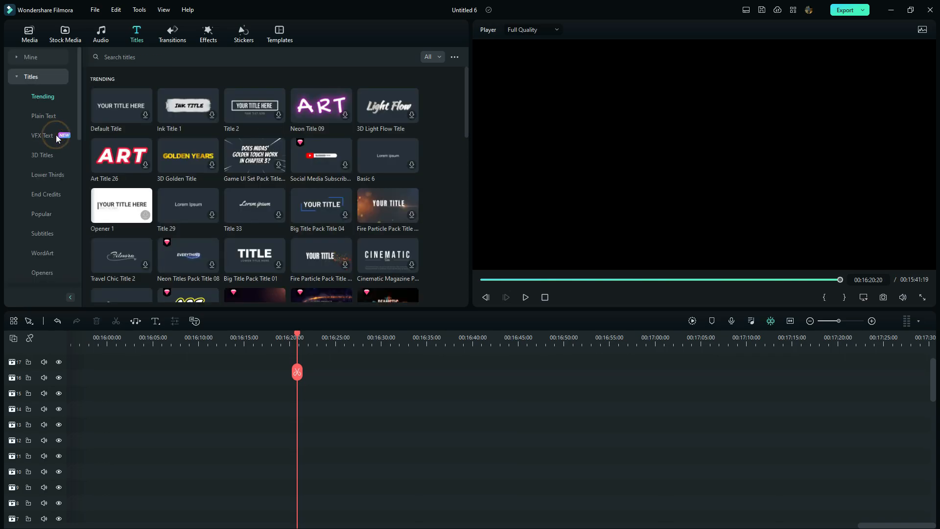
{"action": "left_click", "coordinate": [43, 155]}
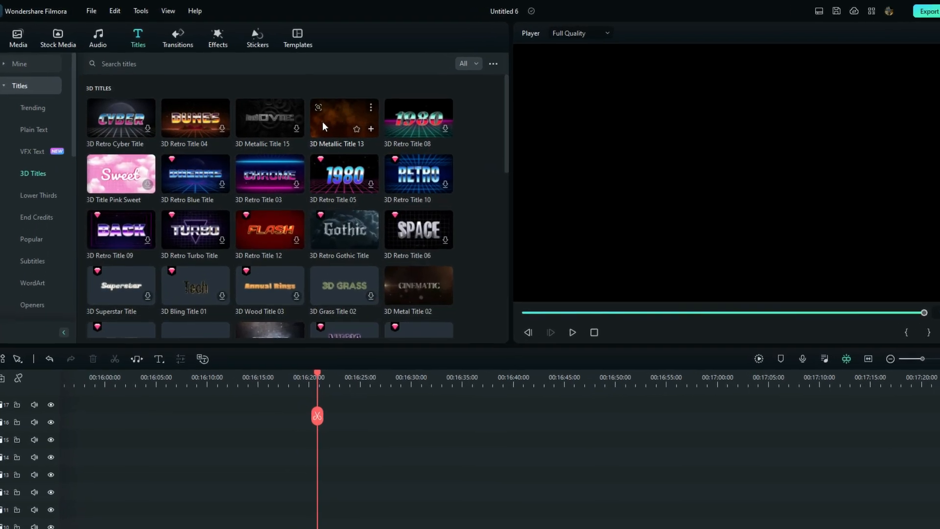
{"action": "left_click_drag", "start_coordinate": [294, 111], "coordinate": [541, 505]}
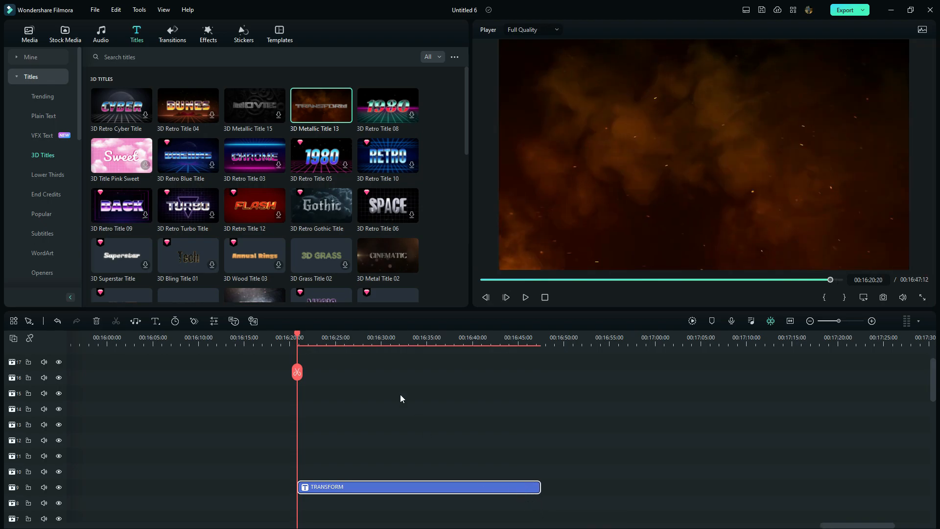
Step: Delete the TRANSFORM text from the 3D metallic title so that only its fiery background remains, and confirm the edit
{"action": "left_click", "coordinate": [382, 337]}
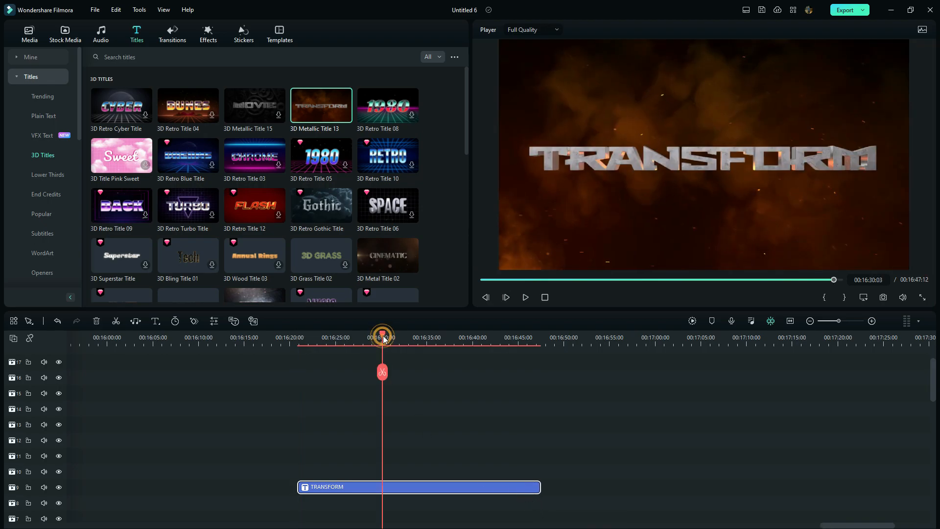
{"action": "double_click", "coordinate": [402, 487]}
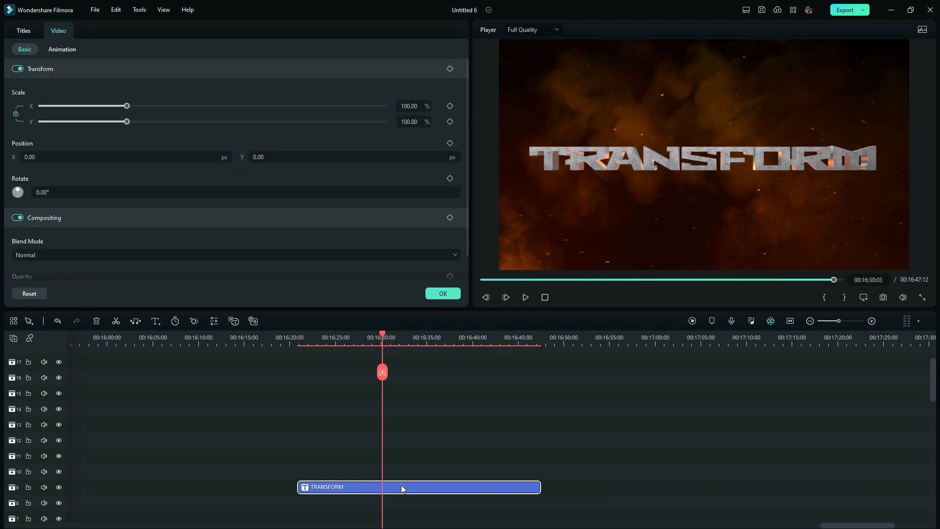
{"action": "double_click", "coordinate": [619, 165]}
{"action": "key", "text": "BackSpace"}
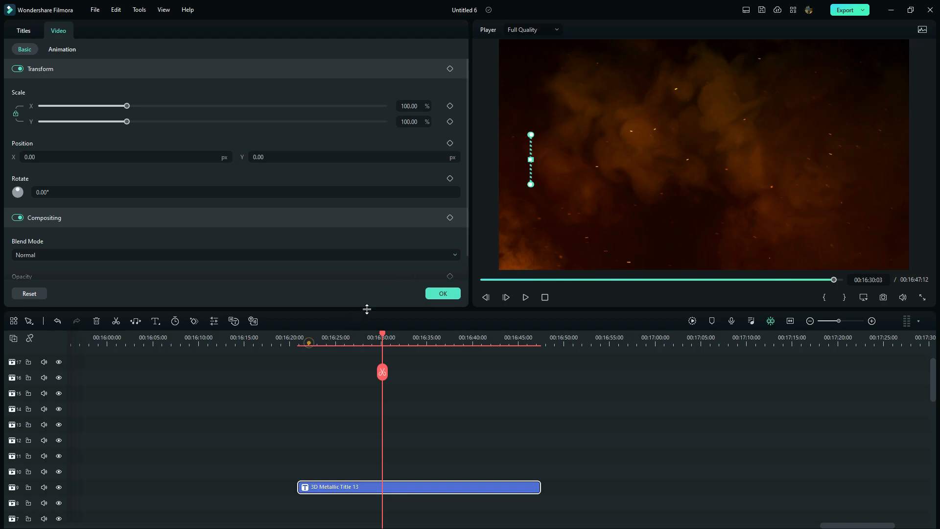
{"action": "left_click", "coordinate": [443, 293]}
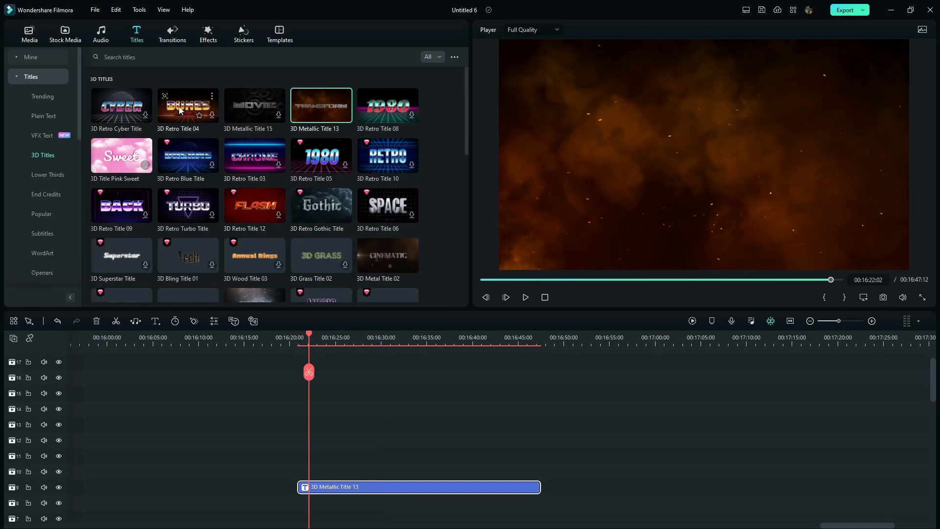
Step: Add the Fire Fear Nothing VFX title on track 10, end it level with the metallic title and trim its start by about 2.8 seconds
{"action": "left_click", "coordinate": [43, 136]}
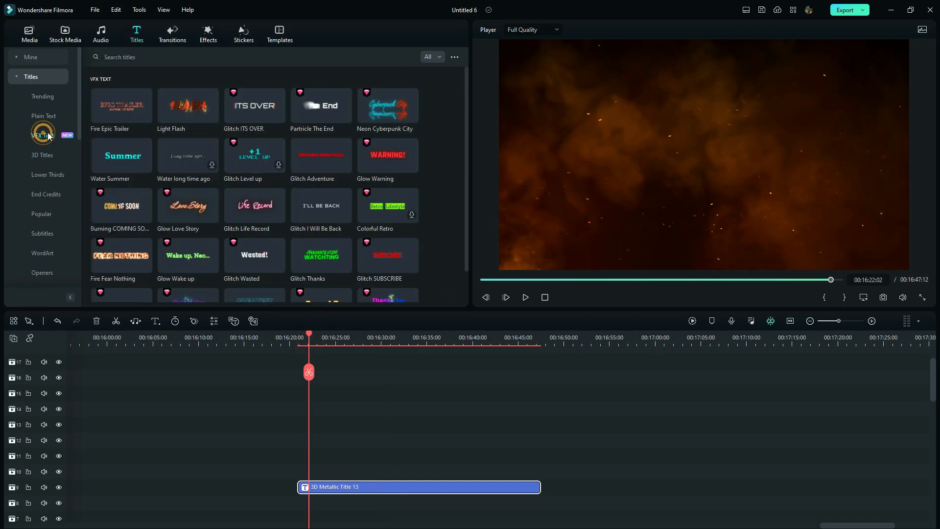
{"action": "left_click_drag", "start_coordinate": [465, 102], "coordinate": [466, 171]}
{"action": "left_click_drag", "start_coordinate": [122, 220], "coordinate": [309, 472]}
{"action": "left_click_drag", "start_coordinate": [543, 489], "coordinate": [541, 497]}
{"action": "left_click_drag", "start_coordinate": [293, 336], "coordinate": [409, 346]}
{"action": "scroll", "coordinate": [410, 424], "scroll_direction": "down", "scroll_amount": 3}
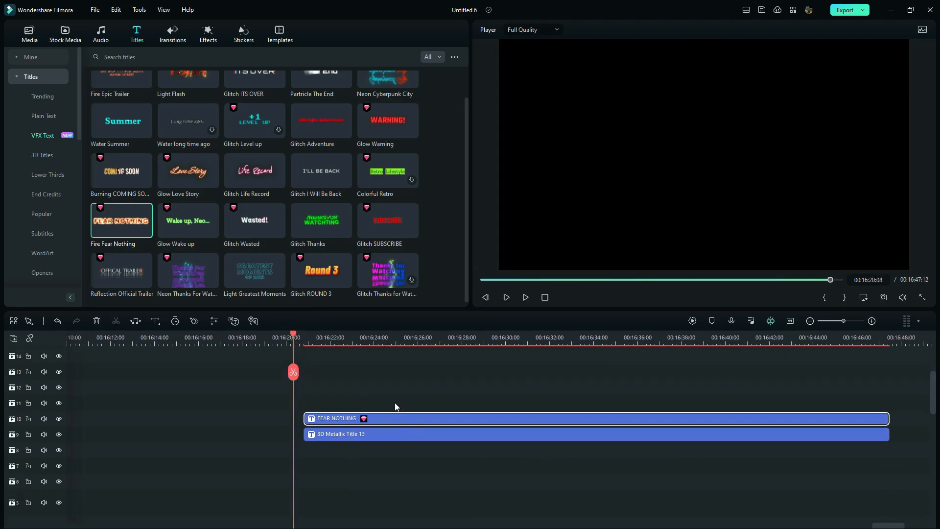
{"action": "left_click_drag", "start_coordinate": [304, 417], "coordinate": [366, 432]}
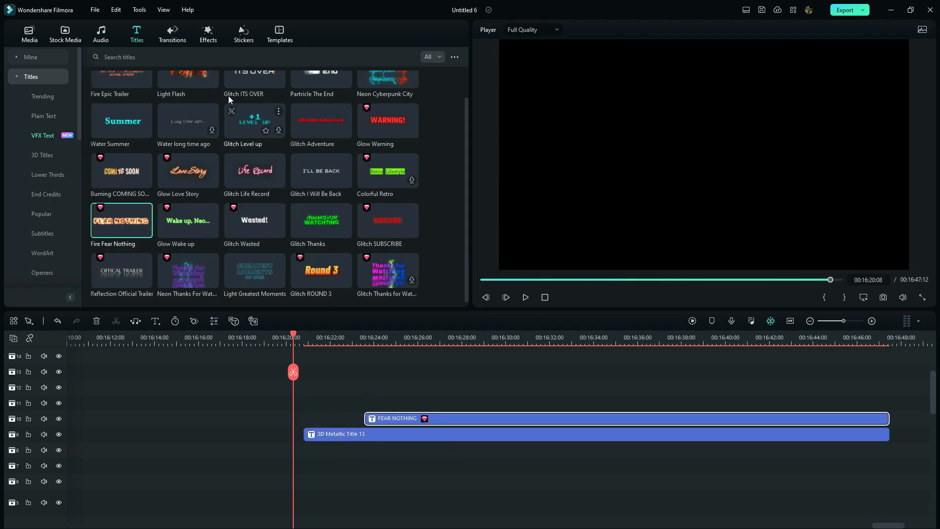
Step: Apply the Cinematic Digital Slid... transition to the start of the metallic title and shift the FEAR NOTHING clip about 2 seconds earlier
{"action": "left_click", "coordinate": [174, 34]}
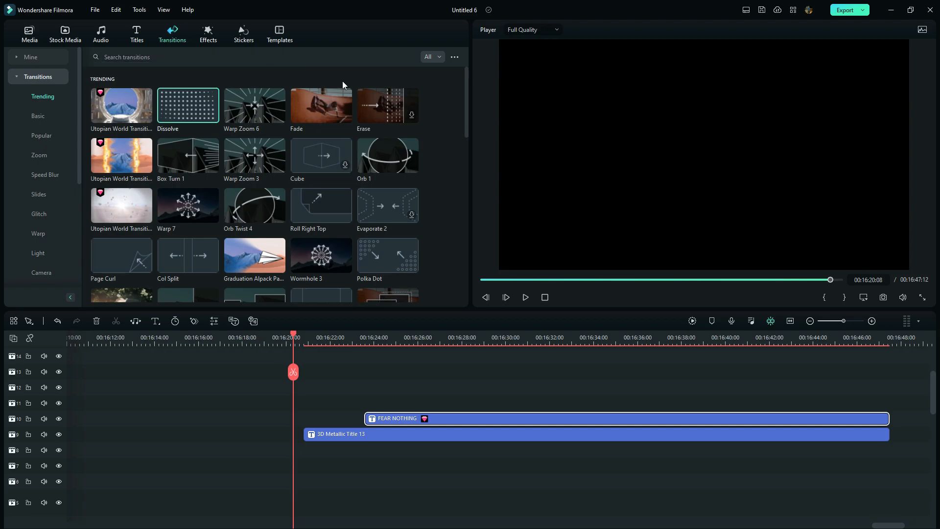
{"action": "left_click_drag", "start_coordinate": [466, 81], "coordinate": [461, 128]}
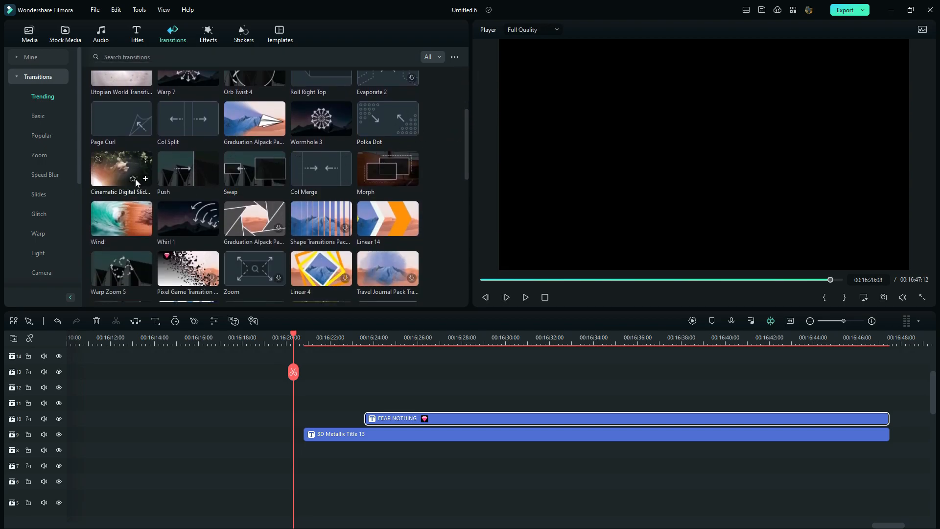
{"action": "left_click_drag", "start_coordinate": [114, 177], "coordinate": [324, 436]}
{"action": "left_click", "coordinate": [317, 337]}
{"action": "left_click_drag", "start_coordinate": [467, 419], "coordinate": [424, 419]}
Step: Replace the FEAR NOTHING title text with CINEMATIC and open its font list
{"action": "left_click", "coordinate": [388, 338]}
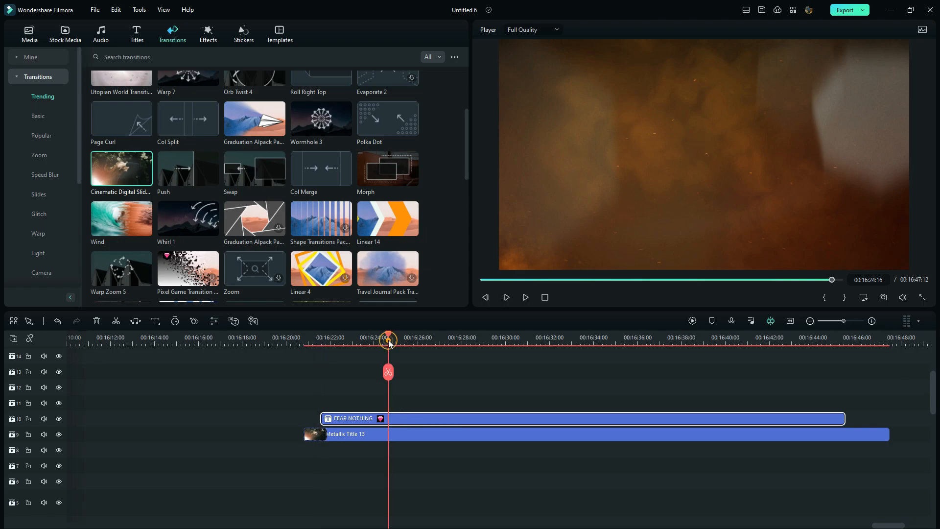
{"action": "double_click", "coordinate": [403, 419]}
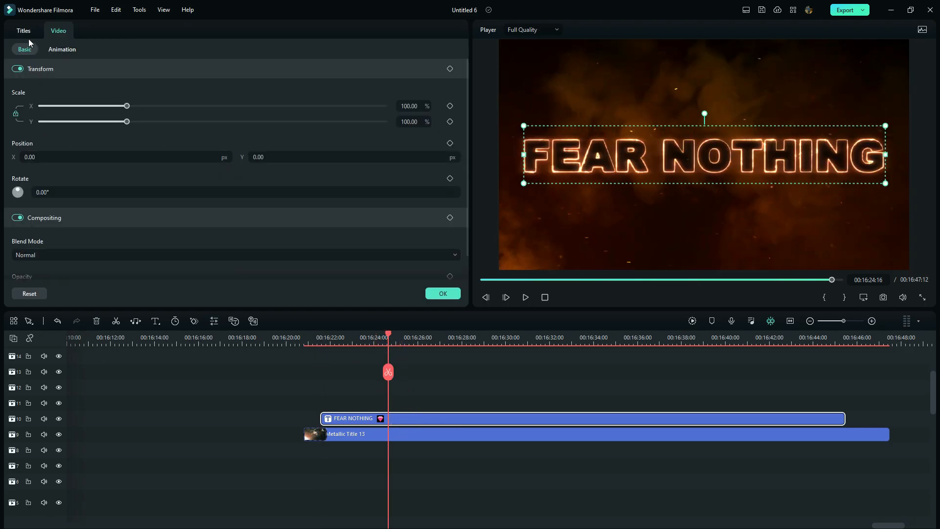
{"action": "left_click", "coordinate": [24, 31]}
{"action": "scroll", "coordinate": [51, 108], "scroll_direction": "up", "scroll_amount": 3}
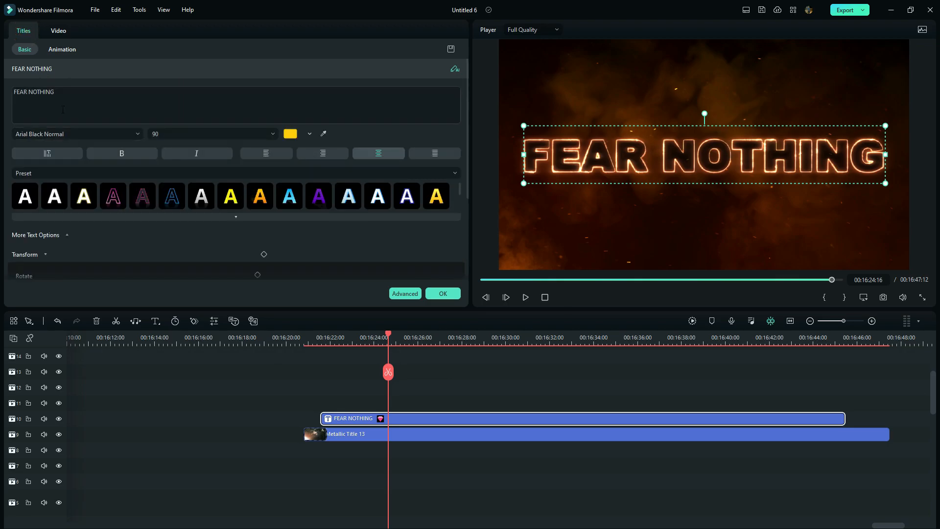
{"action": "left_click_drag", "start_coordinate": [62, 93], "coordinate": [9, 92]}
{"action": "type", "text": "CI"}
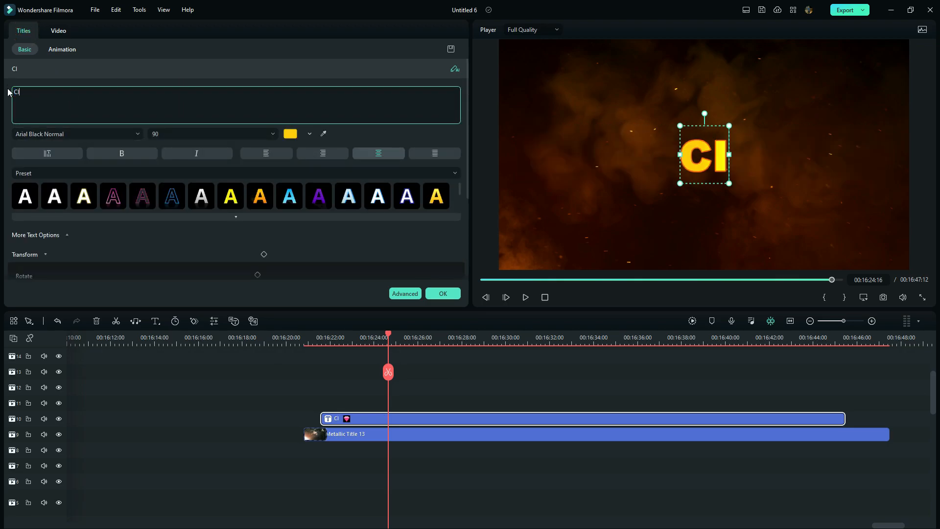
{"action": "type", "text": "NEMATIC"}
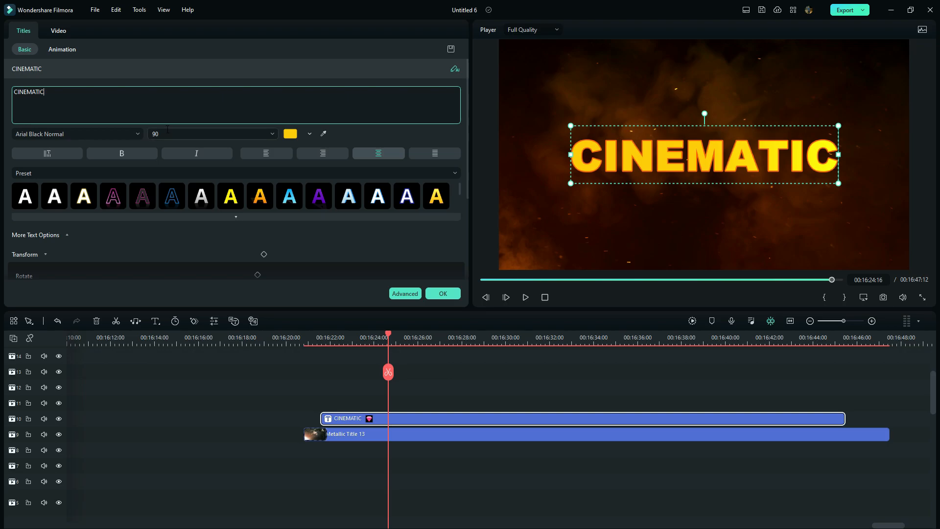
{"action": "left_click", "coordinate": [104, 137]}
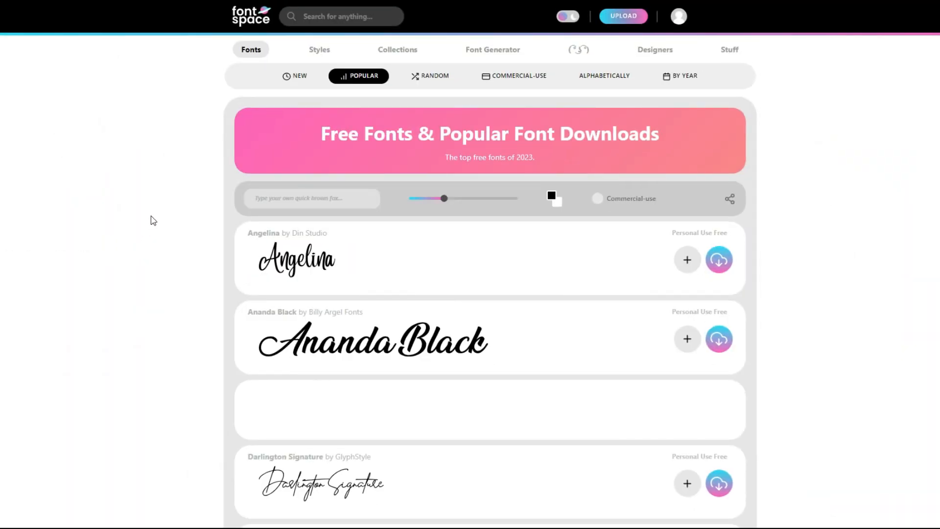
Step: Search FontSpace for CINEMATIC fonts, limit them to commercial use and download the Dubba Dubba font
{"action": "left_click", "coordinate": [339, 17]}
{"action": "type", "text": "CINEMATIC"}
{"action": "key", "text": "Return"}
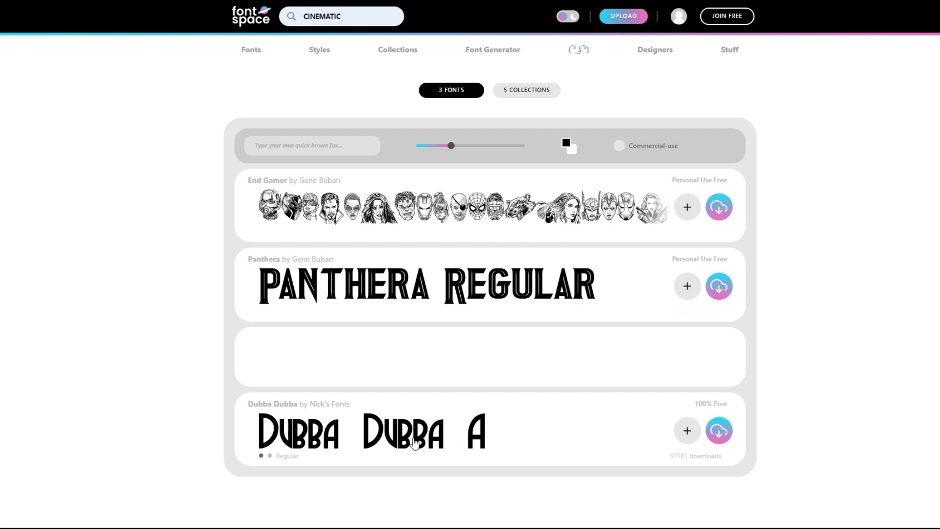
{"action": "left_click", "coordinate": [618, 146]}
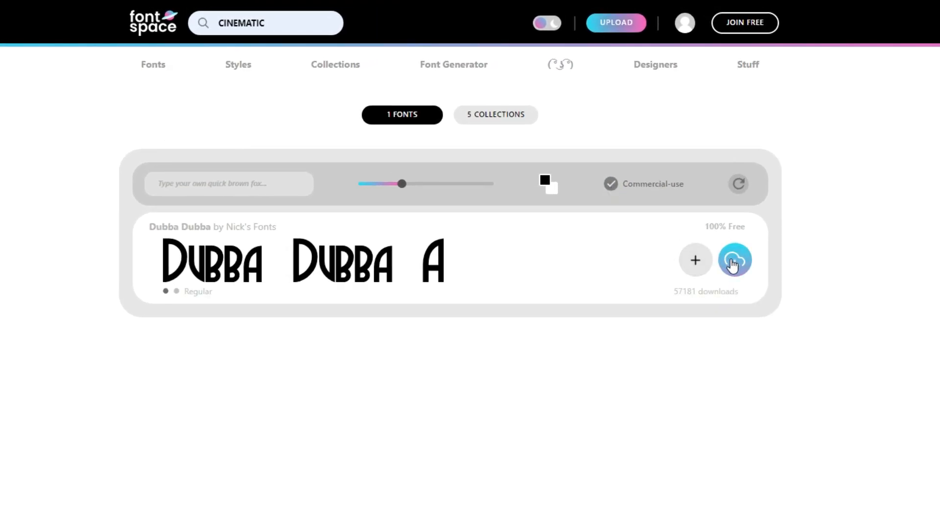
{"action": "left_click", "coordinate": [728, 268]}
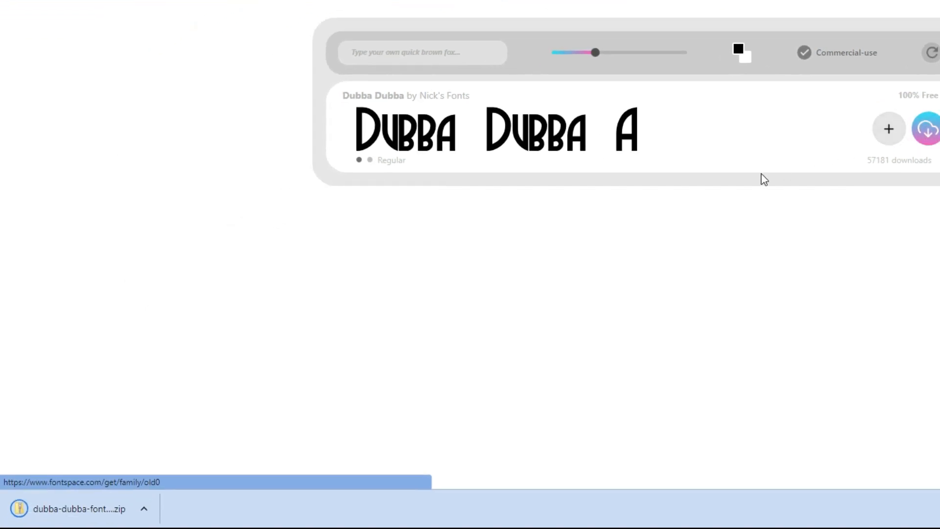
Step: Open the downloaded dubba-dubba-font archive and install the DubbaDubbaA TrueType font
{"action": "left_click", "coordinate": [53, 517]}
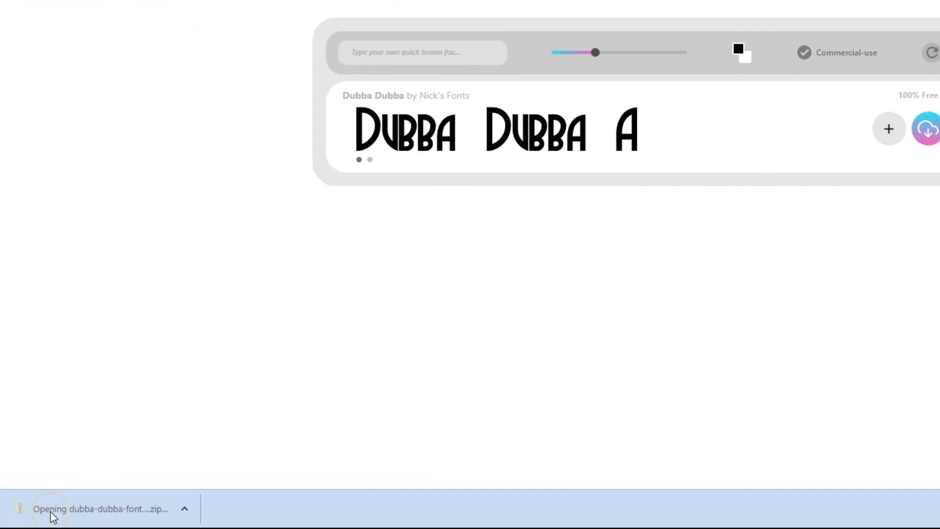
{"action": "double_click", "coordinate": [318, 100]}
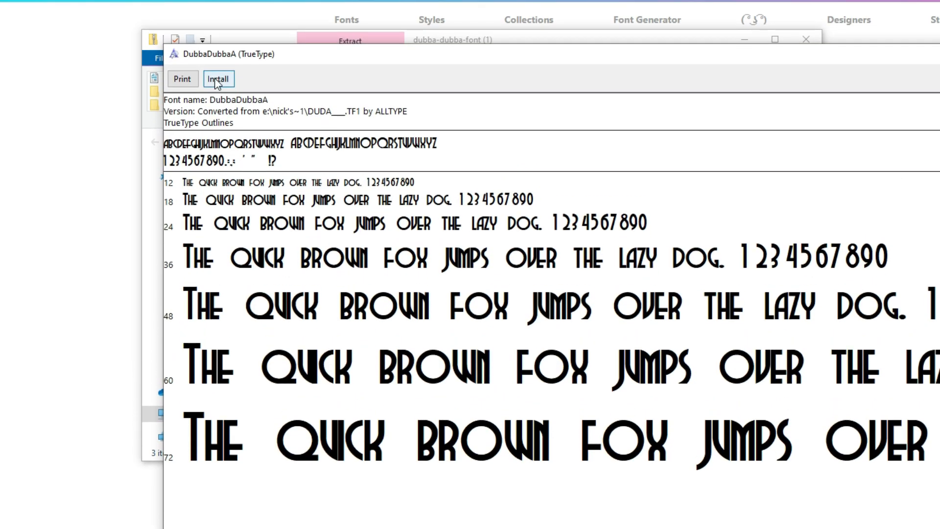
{"action": "left_click", "coordinate": [217, 79]}
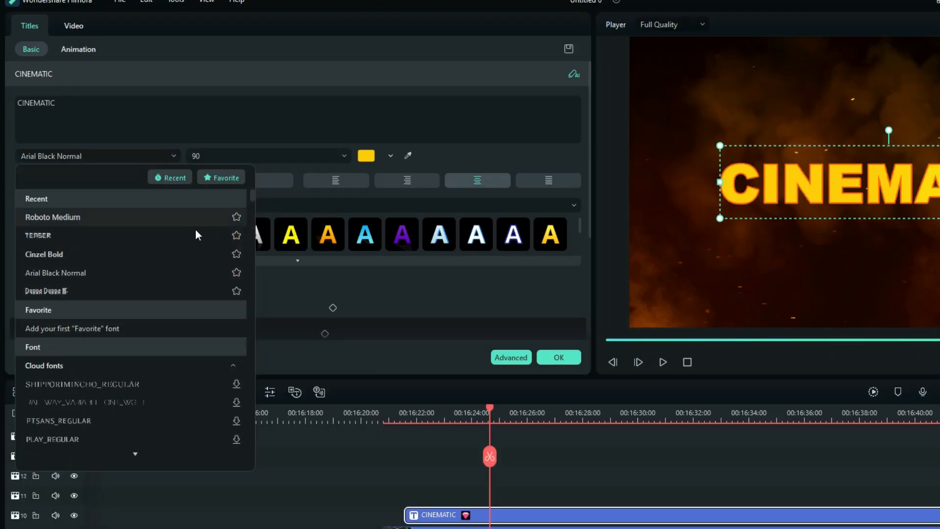
Step: Back in Filmora, set the CINEMATIC title's font to Dubba Dubba NF and its size to 105
{"action": "left_click", "coordinate": [92, 289]}
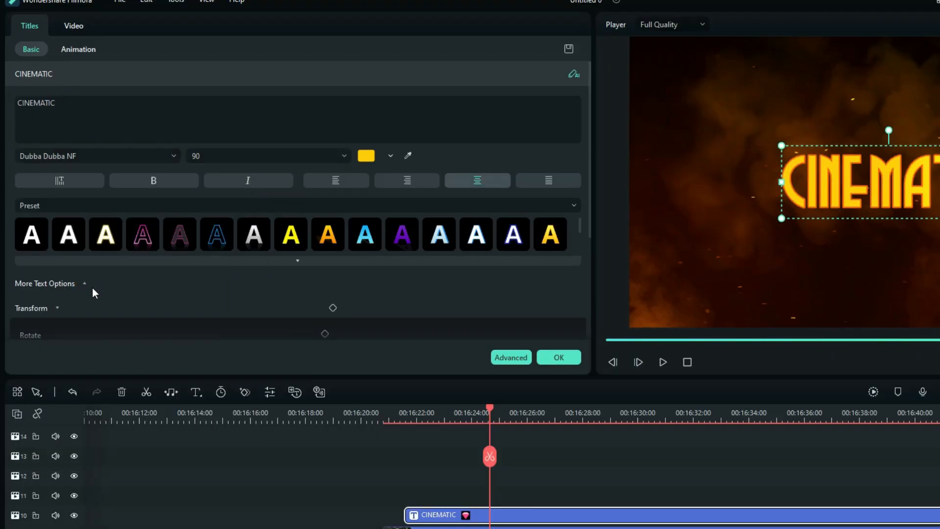
{"action": "left_click", "coordinate": [187, 161]}
{"action": "type", "text": "105"}
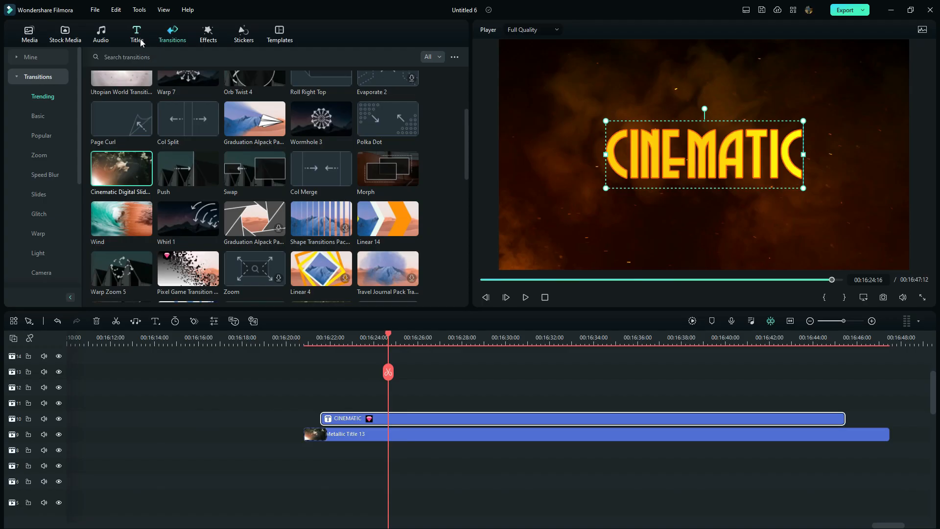
Step: Add the 3D VFX Title from the 3D titles to track 11, starting shortly after the CINEMATIC clip
{"action": "left_click", "coordinate": [136, 35]}
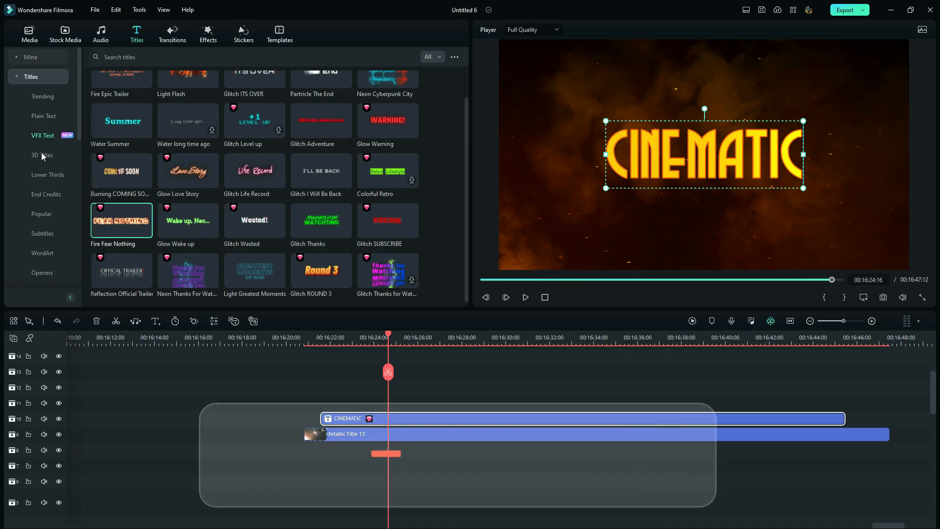
{"action": "left_click", "coordinate": [41, 152]}
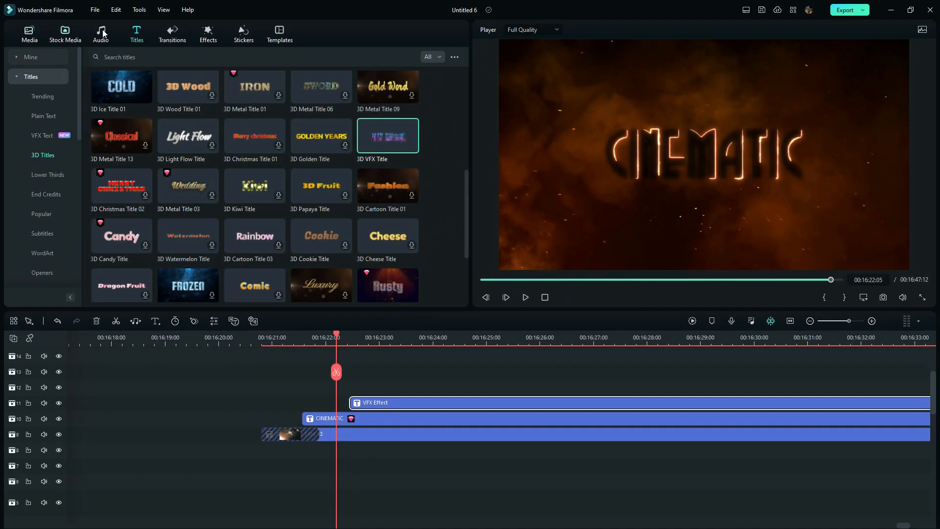
Step: Add the Dissolve transition to the start of the 3D VFX title on track 11
{"action": "left_click", "coordinate": [168, 33]}
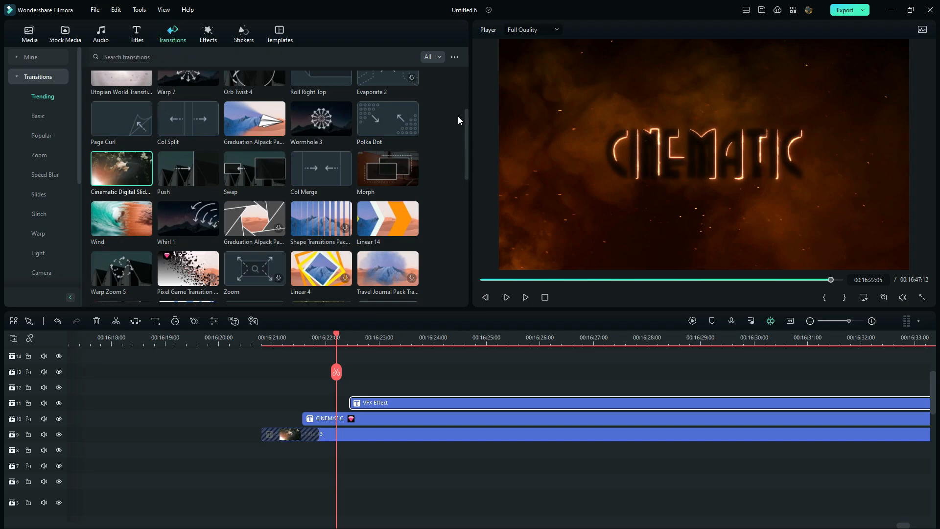
{"action": "left_click_drag", "start_coordinate": [465, 126], "coordinate": [471, 86]}
{"action": "left_click_drag", "start_coordinate": [217, 103], "coordinate": [360, 399]}
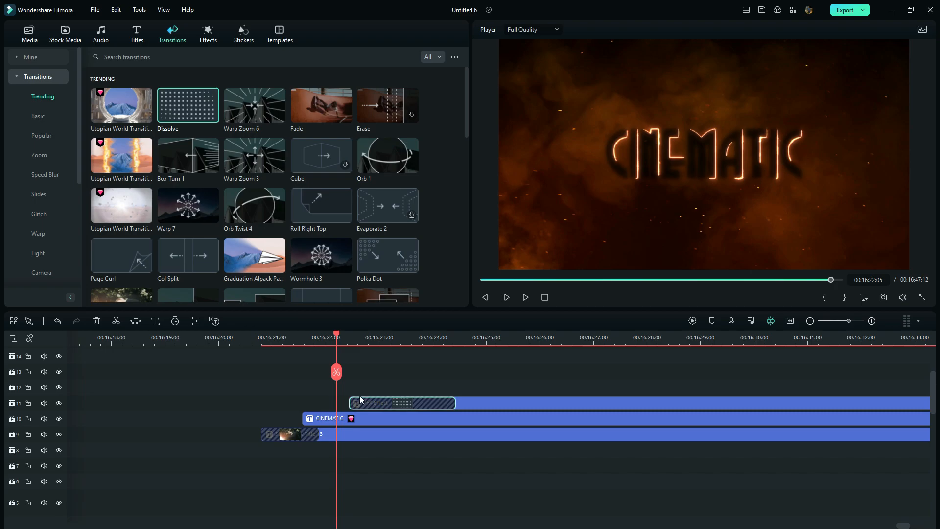
Step: Replace the text of the 3D VFX title on track 11 with CINEMATIC
{"action": "left_click", "coordinate": [481, 342]}
{"action": "double_click", "coordinate": [488, 405]}
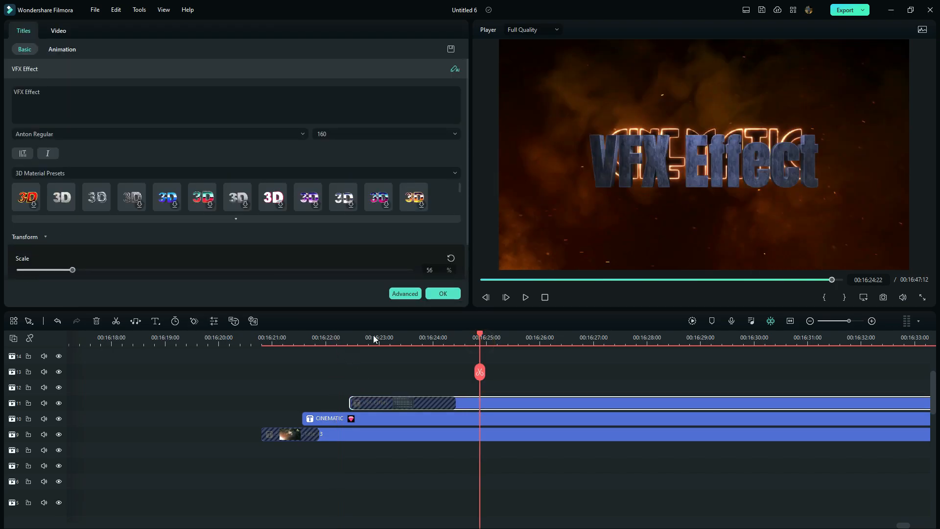
{"action": "left_click_drag", "start_coordinate": [49, 99], "coordinate": [1, 90]}
{"action": "key", "text": "BackSpace"}
{"action": "type", "text": "CINEMATIC"}
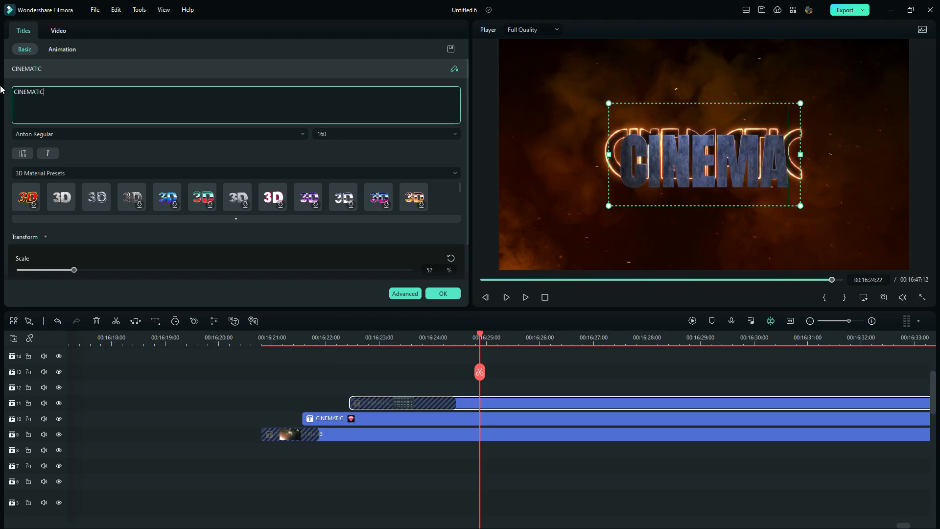
Step: Set the track 11 title's font to Dubba Dubba NF and its size to 104, and apply the changes
{"action": "left_click", "coordinate": [115, 134]}
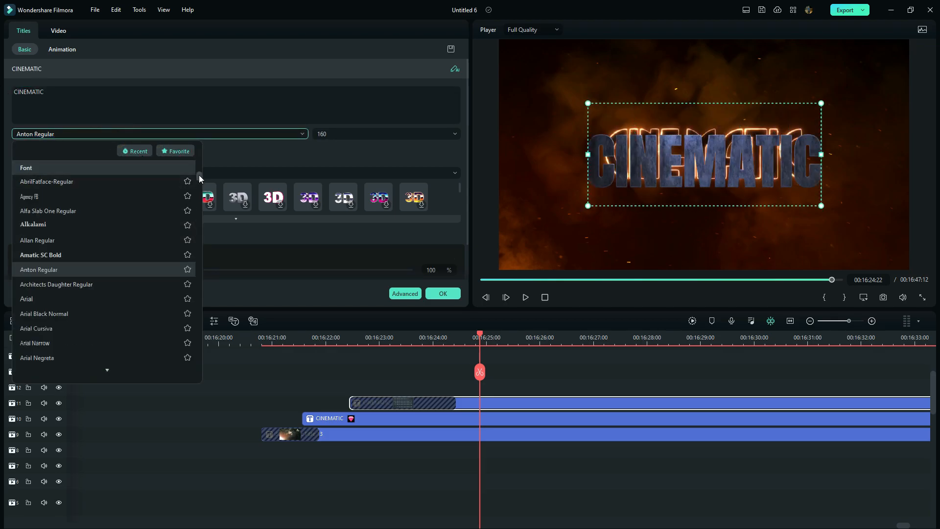
{"action": "scroll", "coordinate": [199, 175], "scroll_direction": "up", "scroll_amount": 6}
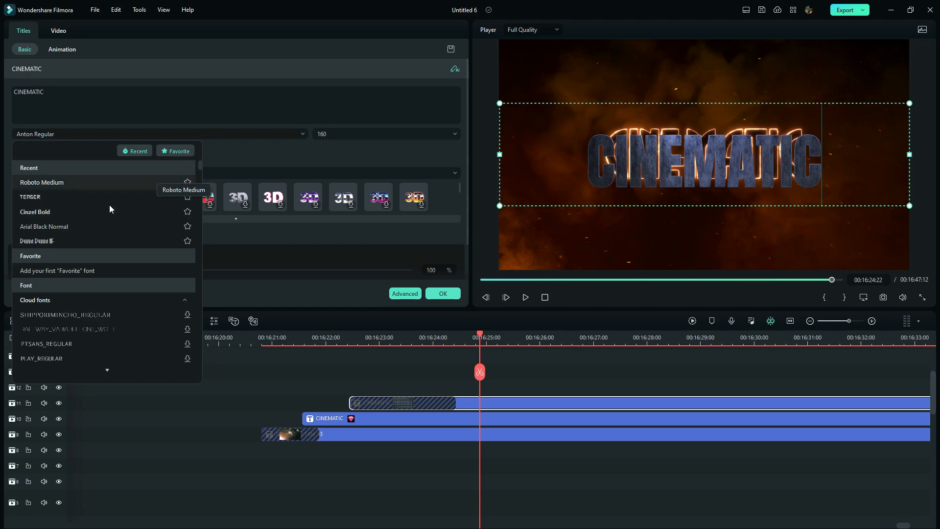
{"action": "left_click", "coordinate": [80, 239]}
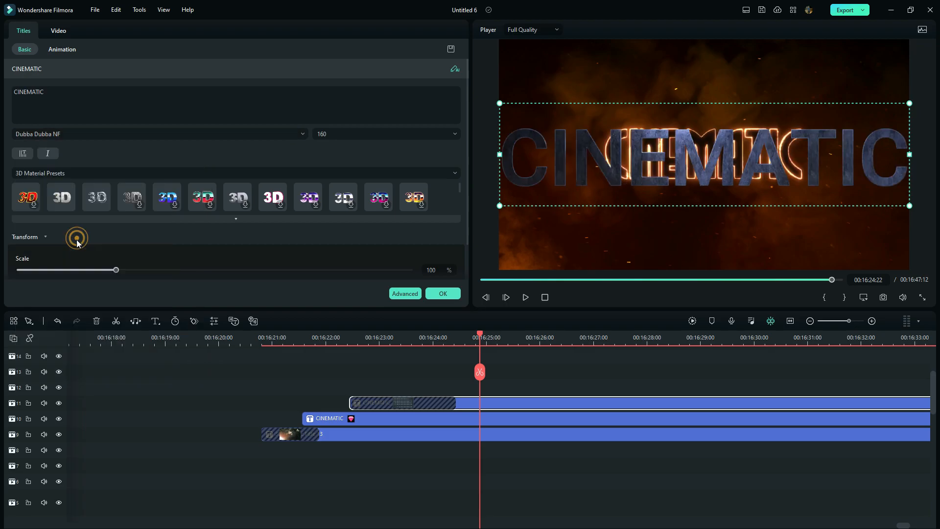
{"action": "double_click", "coordinate": [328, 133]}
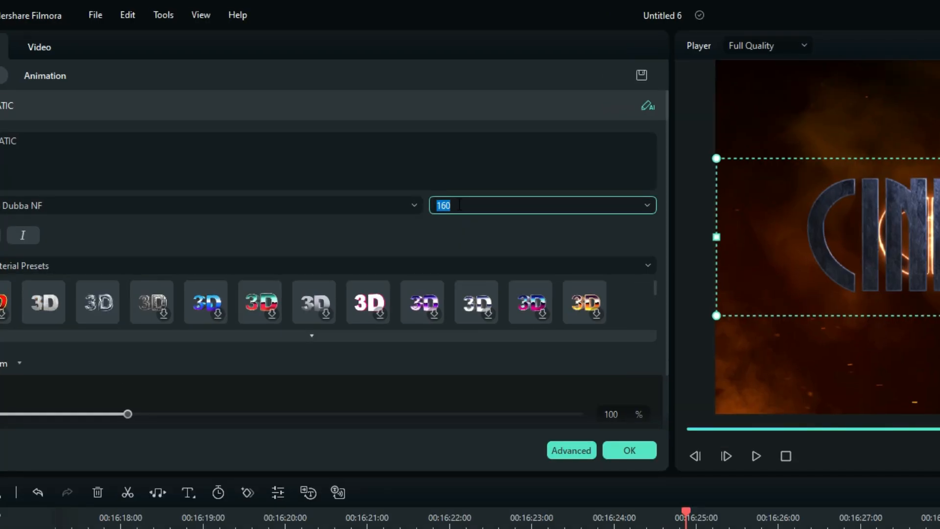
{"action": "type", "text": "104"}
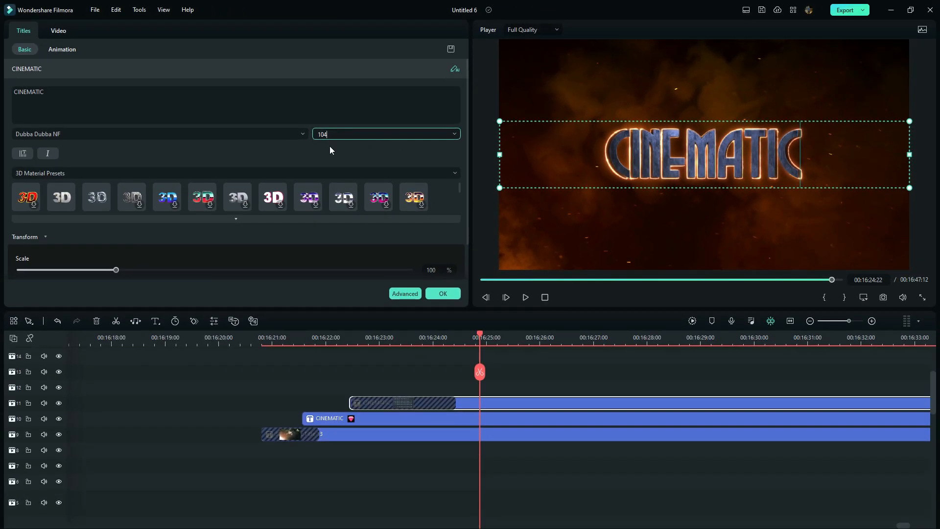
{"action": "left_click", "coordinate": [330, 146]}
{"action": "left_click", "coordinate": [442, 294]}
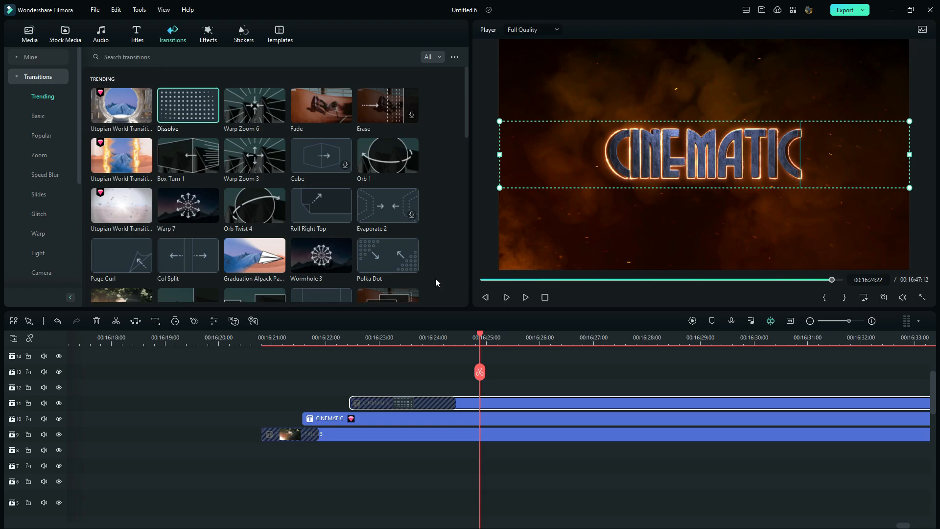
Step: Keyframe the track 10 CINEMATIC title's opacity from 100% at 00:16:24:11 down to about 46% at 00:16:26:06
{"action": "double_click", "coordinate": [456, 418]}
{"action": "scroll", "coordinate": [467, 89], "scroll_direction": "down", "scroll_amount": 1}
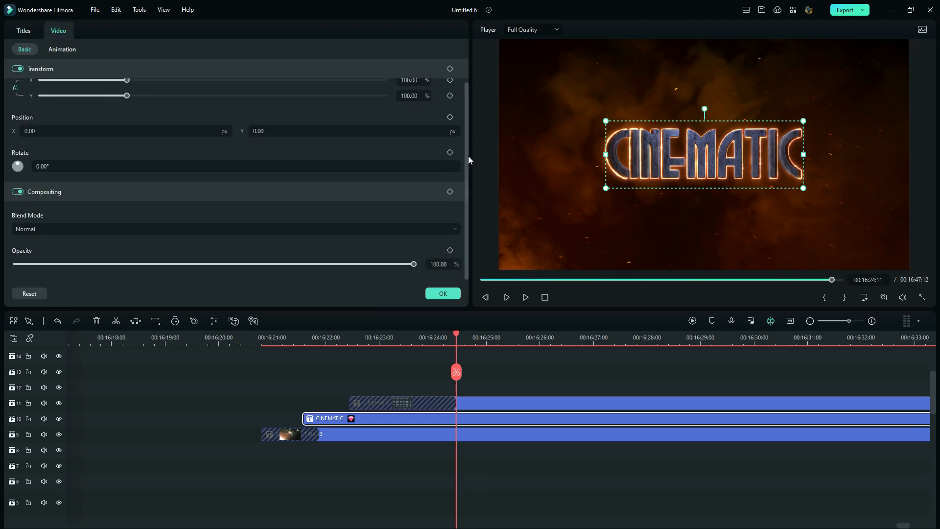
{"action": "left_click", "coordinate": [449, 250]}
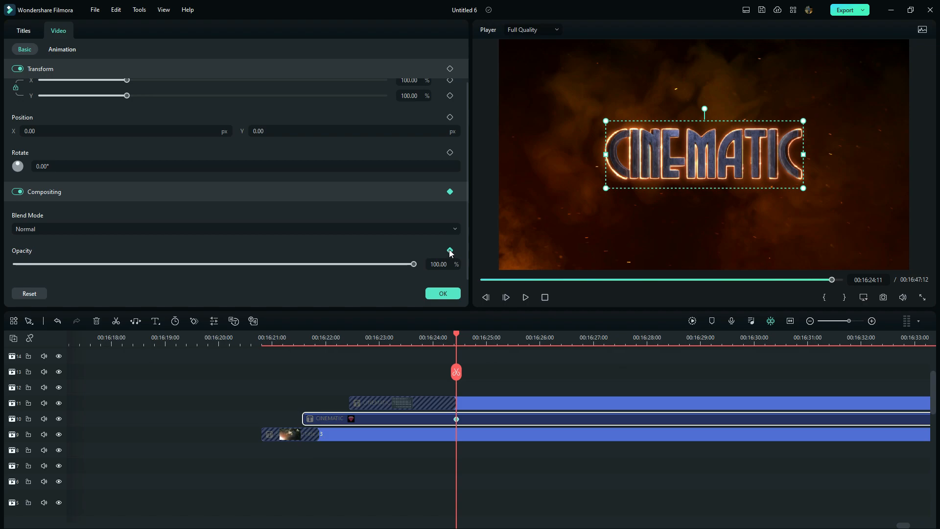
{"action": "left_click_drag", "start_coordinate": [457, 334], "coordinate": [551, 356]}
{"action": "left_click_drag", "start_coordinate": [265, 264], "coordinate": [205, 265]}
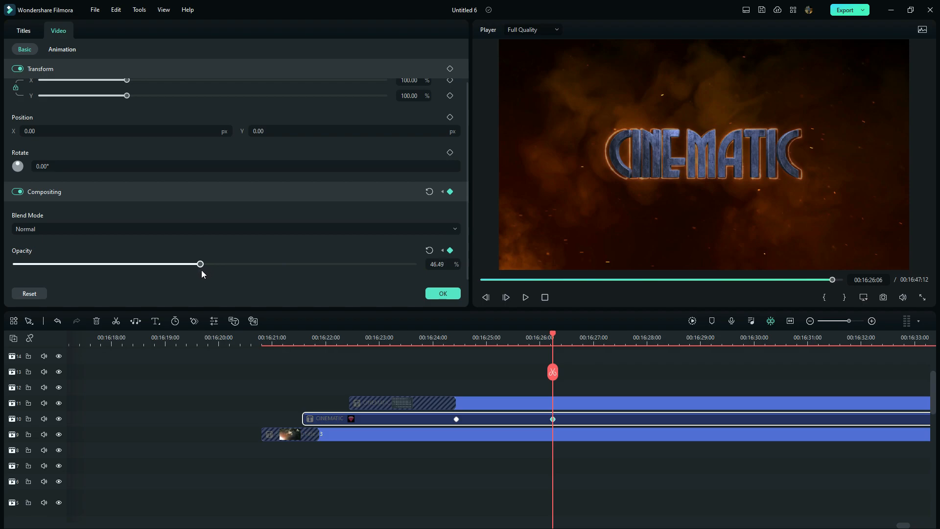
Step: Lower the opacity of the 3D CINEMATIC title on track 11 to 90.65%
{"action": "left_click", "coordinate": [553, 402]}
{"action": "left_click", "coordinate": [404, 265]}
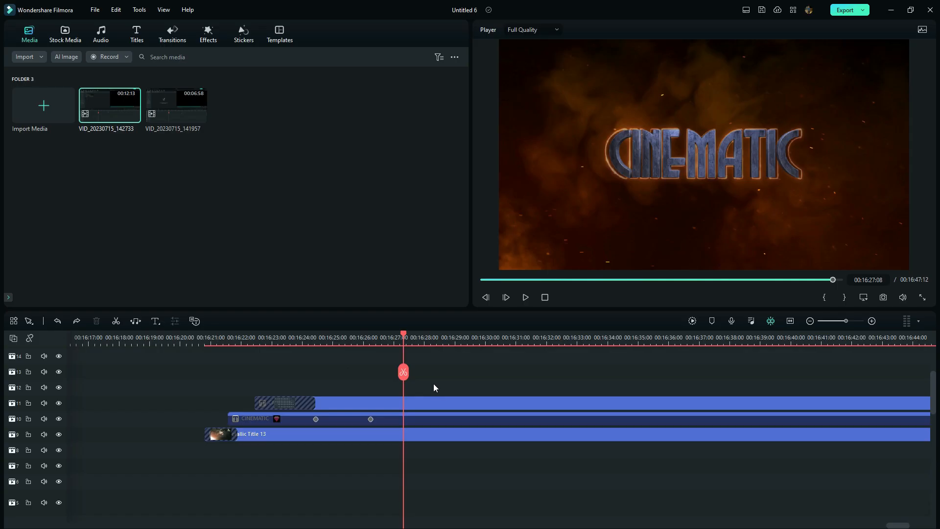
Step: Duplicate both CINEMATIC titles from tracks 10 and 11 onto tracks 12 and 13 at the same start times
{"action": "left_click_drag", "start_coordinate": [433, 387], "coordinate": [431, 420]}
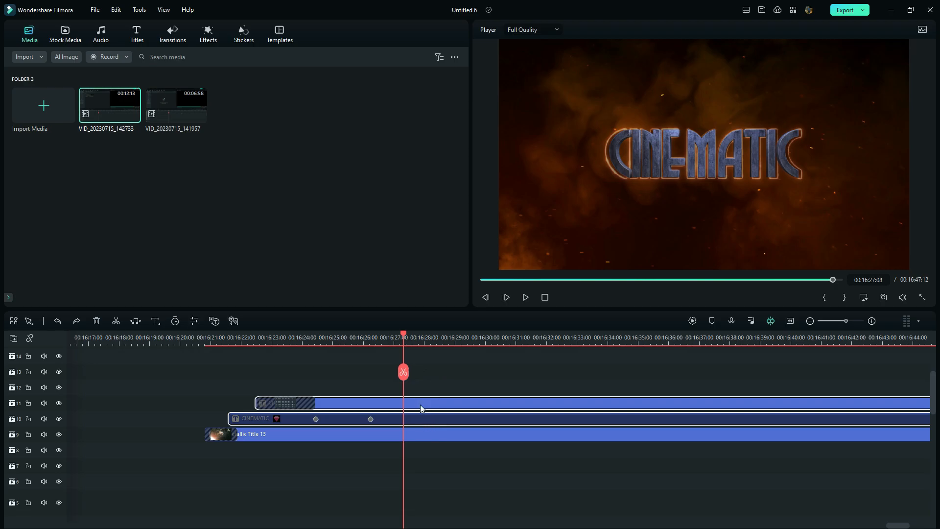
{"action": "left_click_drag", "start_coordinate": [420, 399], "coordinate": [425, 374]}
{"action": "left_click", "coordinate": [519, 341]}
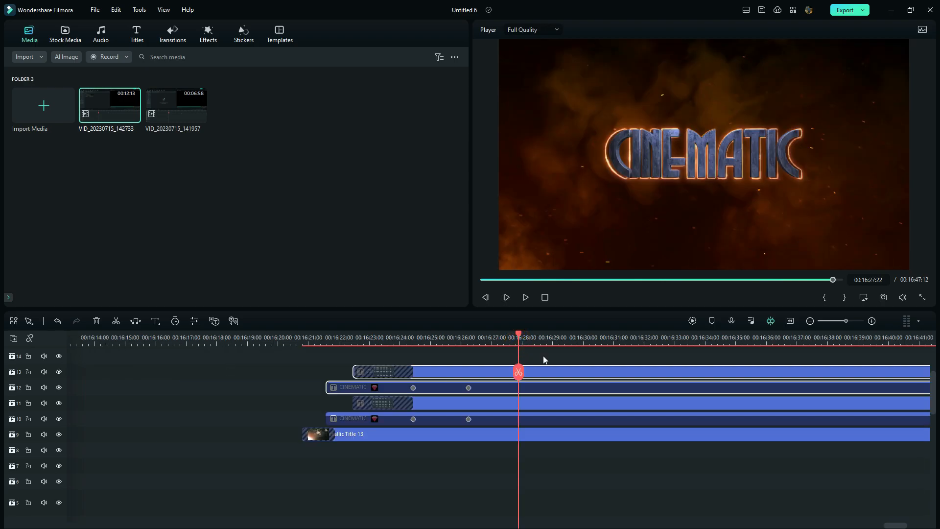
Step: Move the copied CINEMATIC titles on tracks 13 and 12 down to a Y position of -197 px
{"action": "double_click", "coordinate": [541, 370]}
{"action": "left_click", "coordinate": [26, 30]}
{"action": "left_click", "coordinate": [58, 30]}
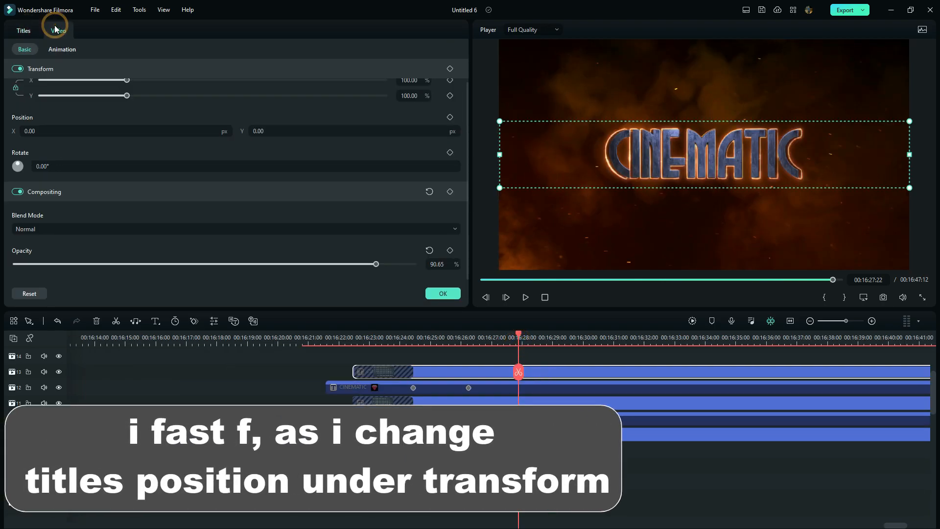
{"action": "left_click", "coordinate": [370, 155]}
{"action": "type", "text": "-460"}
{"action": "key", "text": "Return"}
{"action": "left_click_drag", "start_coordinate": [370, 156], "coordinate": [435, 157]}
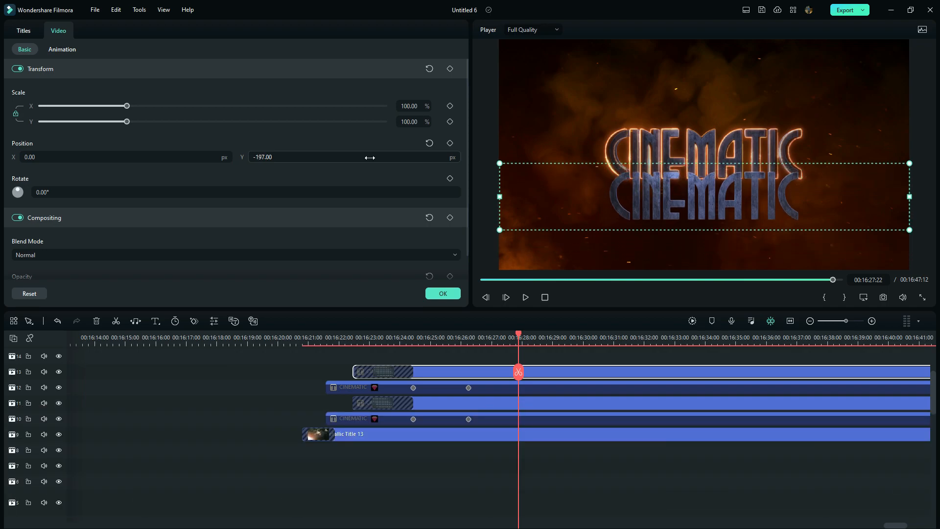
{"action": "left_click", "coordinate": [524, 387]}
{"action": "mouse_move", "coordinate": [274, 155]}
{"action": "left_mouse_down"}
{"action": "mouse_move", "coordinate": [301, 156]}
{"action": "mouse_move", "coordinate": [218, 156]}
{"action": "mouse_move", "coordinate": [273, 178]}
{"action": "mouse_move", "coordinate": [256, 157]}
{"action": "left_mouse_up"}
Step: Lower the copied titles on tracks 12 and 13 further by setting their Y position to -210 px
{"action": "left_click", "coordinate": [506, 371]}
{"action": "left_click", "coordinate": [526, 388]}
{"action": "left_click", "coordinate": [554, 378]}
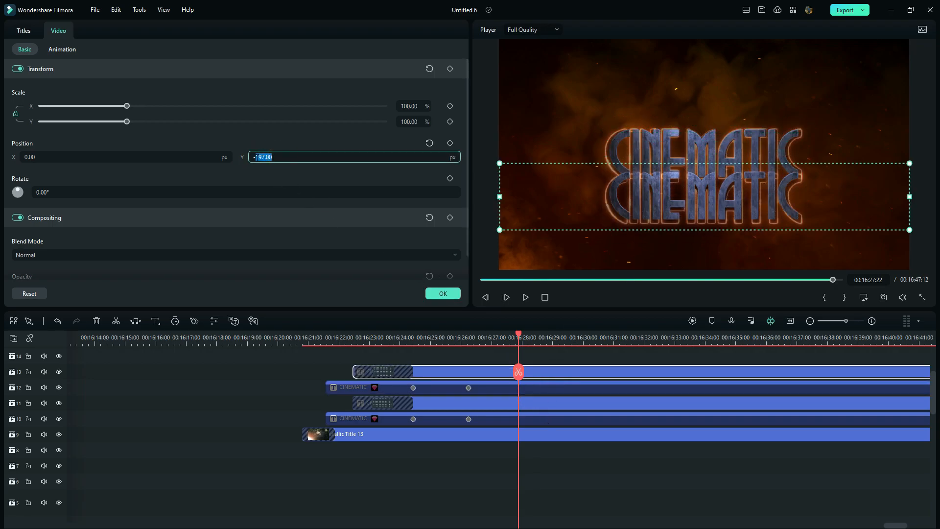
{"action": "type", "text": "210"}
{"action": "key", "text": "Return"}
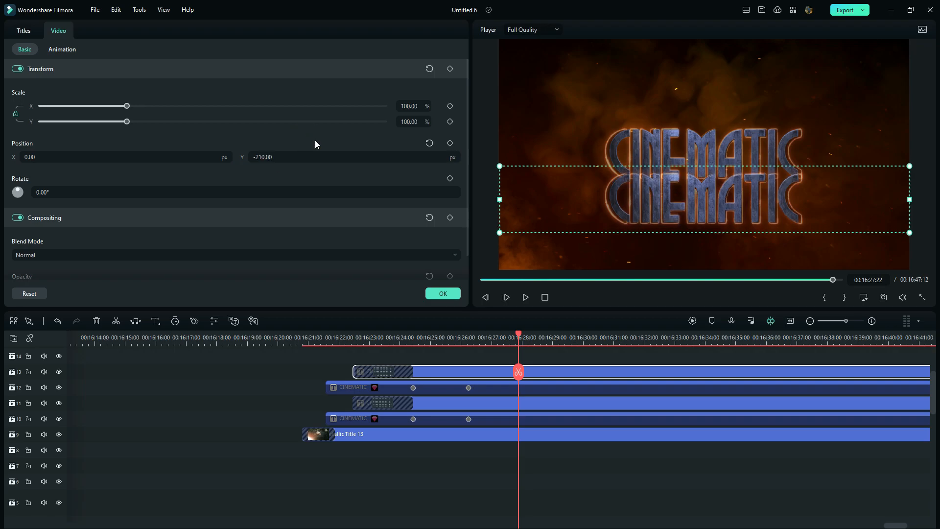
Step: Replace the text of the copied titles on tracks 12 and 13 with TRAILER
{"action": "left_click", "coordinate": [26, 32]}
{"action": "left_click_drag", "start_coordinate": [49, 91], "coordinate": [15, 91]}
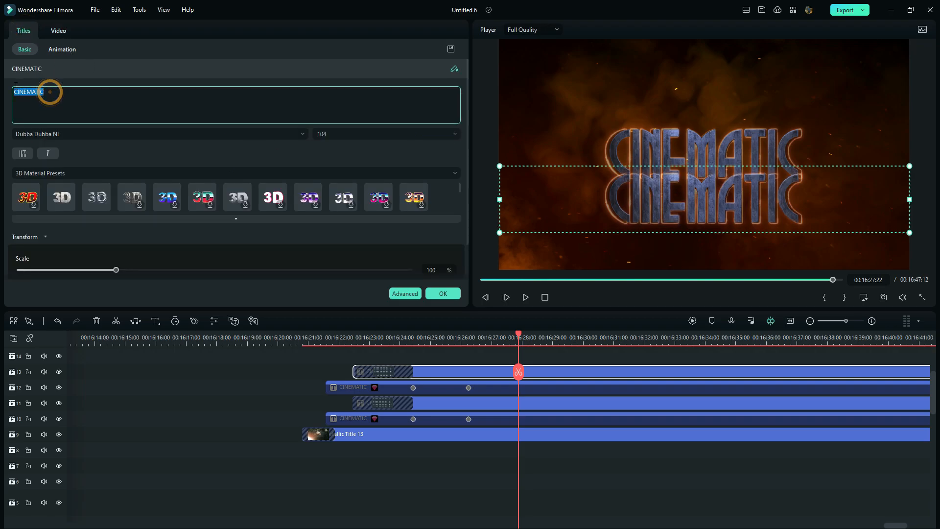
{"action": "type", "text": "TRAILER"}
Step: Scale both TRAILER titles on tracks 12 and 13 down to 53.07%
{"action": "left_click", "coordinate": [58, 31]}
{"action": "left_click_drag", "start_coordinate": [127, 105], "coordinate": [87, 106]}
{"action": "left_click", "coordinate": [532, 371]}
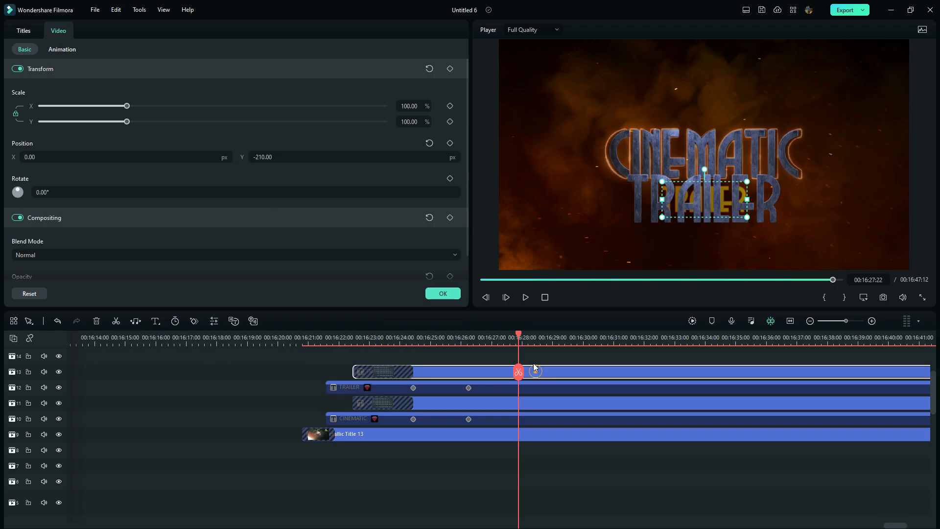
{"action": "left_click", "coordinate": [411, 106]}
{"action": "type", "text": "53.07"}
{"action": "left_click", "coordinate": [495, 357]}
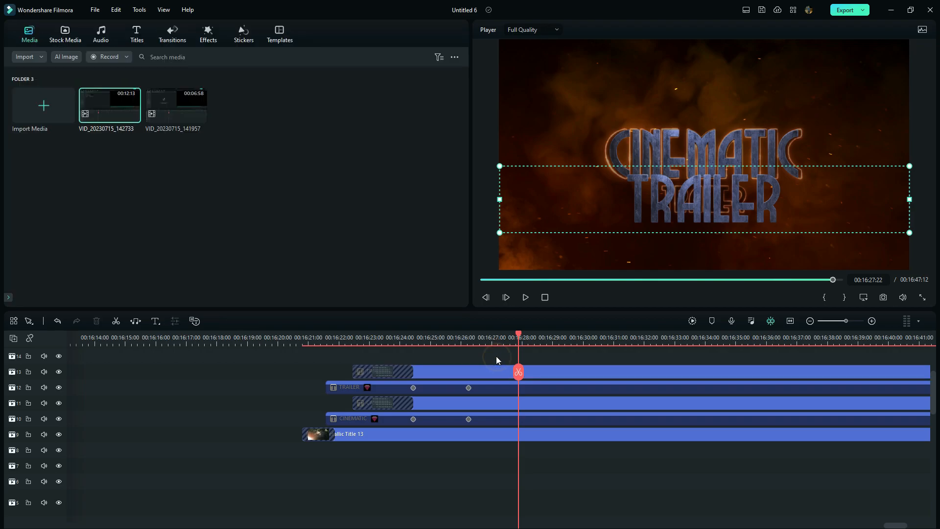
Step: Change the font of the 3D TRAILER title on track 13 to Cinzel Bold
{"action": "double_click", "coordinate": [543, 374]}
{"action": "left_click", "coordinate": [23, 30]}
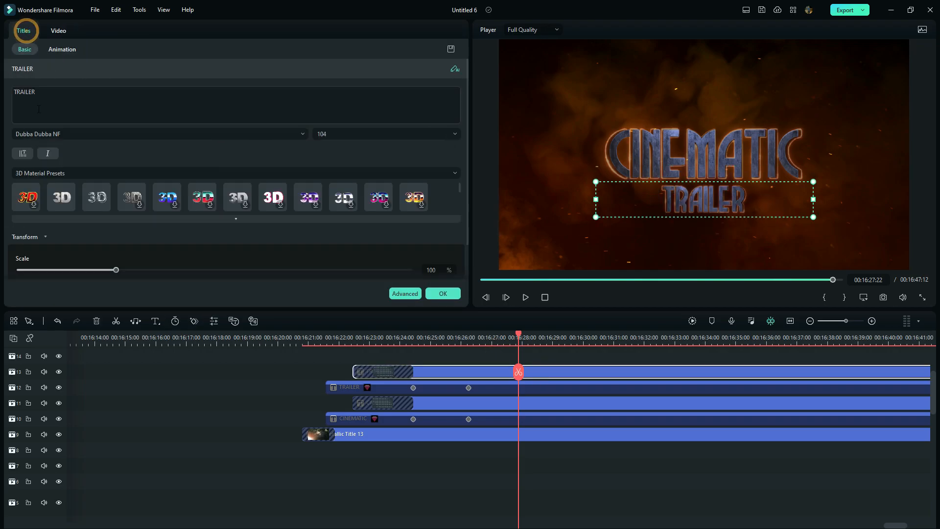
{"action": "left_click", "coordinate": [42, 133]}
{"action": "scroll", "coordinate": [74, 200], "scroll_direction": "up", "scroll_amount": 5}
{"action": "scroll", "coordinate": [76, 195], "scroll_direction": "up", "scroll_amount": 15}
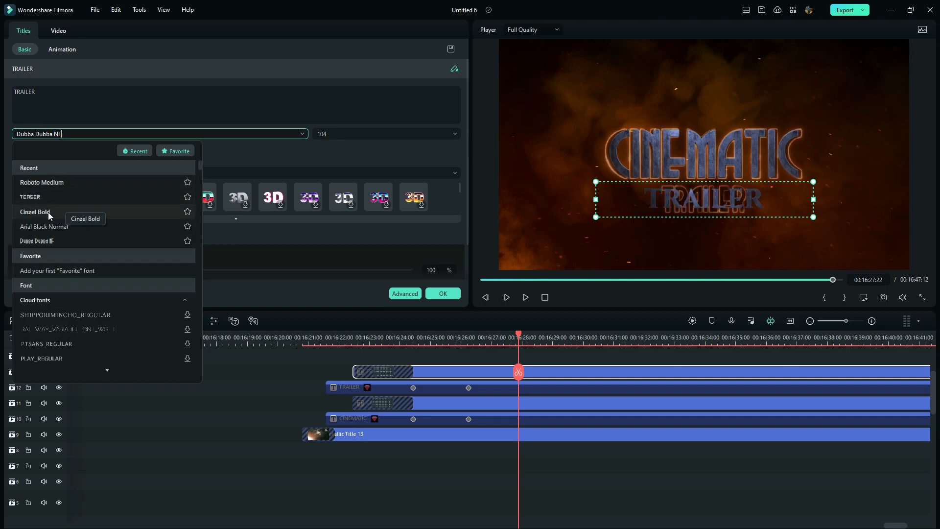
{"action": "left_click", "coordinate": [77, 210]}
Step: Change the font of the glowing TRAILER title on track 12 to Cinzel Bold and apply it
{"action": "left_click", "coordinate": [534, 388]}
{"action": "left_click", "coordinate": [74, 134]}
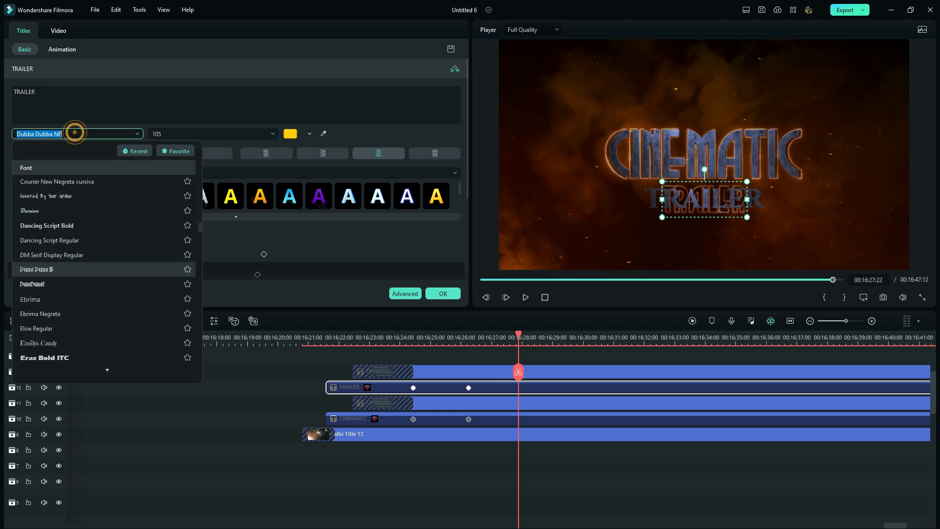
{"action": "left_click_drag", "start_coordinate": [199, 225], "coordinate": [201, 163]}
{"action": "left_click", "coordinate": [51, 240]}
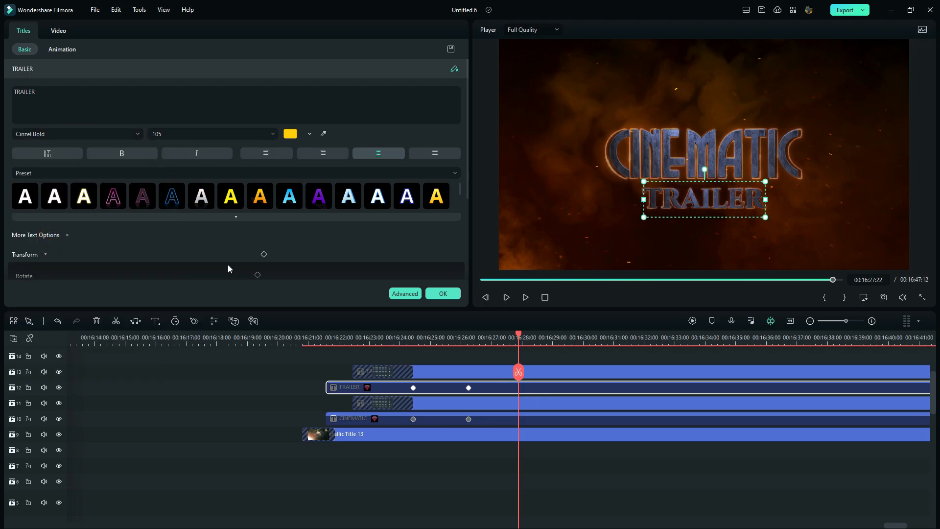
{"action": "left_click", "coordinate": [437, 293]}
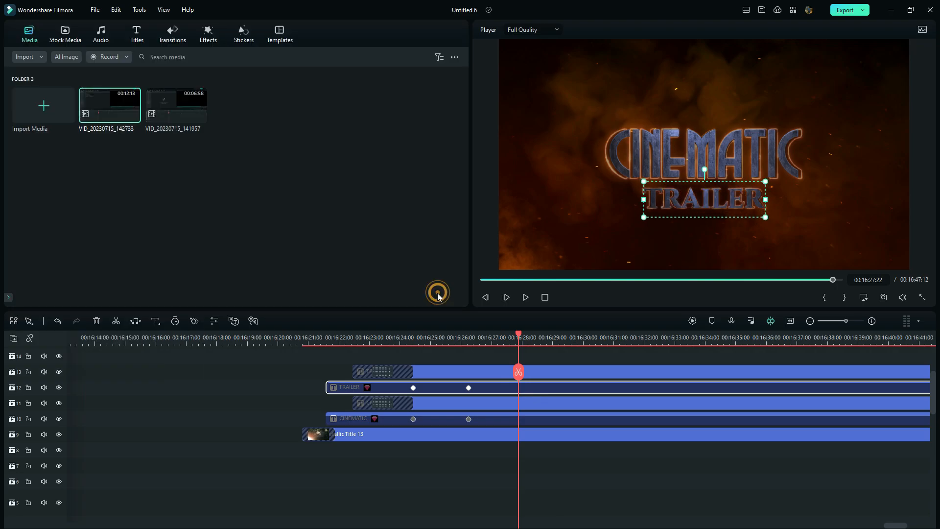
Step: Clear all keyframes from the TRAILER title on track 12
{"action": "right_click", "coordinate": [477, 390]}
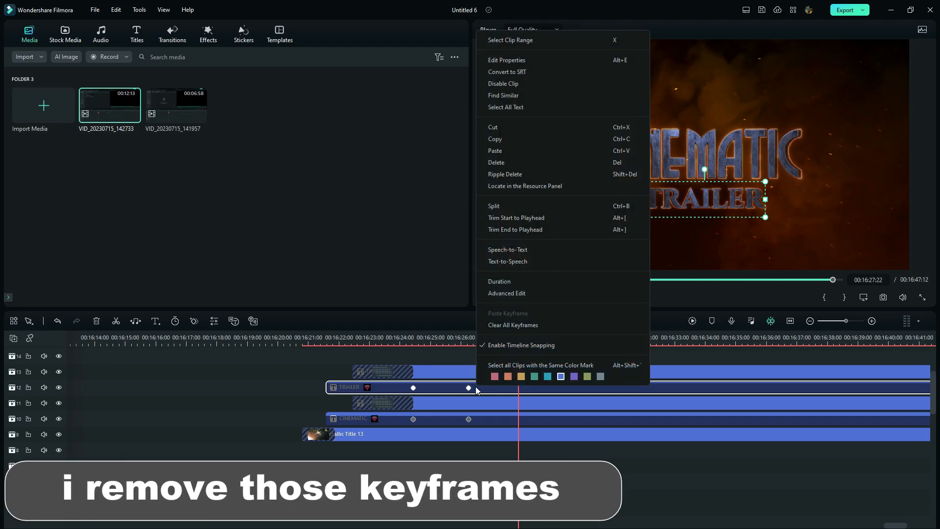
{"action": "left_click", "coordinate": [513, 326]}
Step: Split both TRAILER titles on tracks 12 and 13 at about 00:16:25:18 and delete the parts before the cut
{"action": "key", "text": "c"}
{"action": "left_click", "coordinate": [452, 377]}
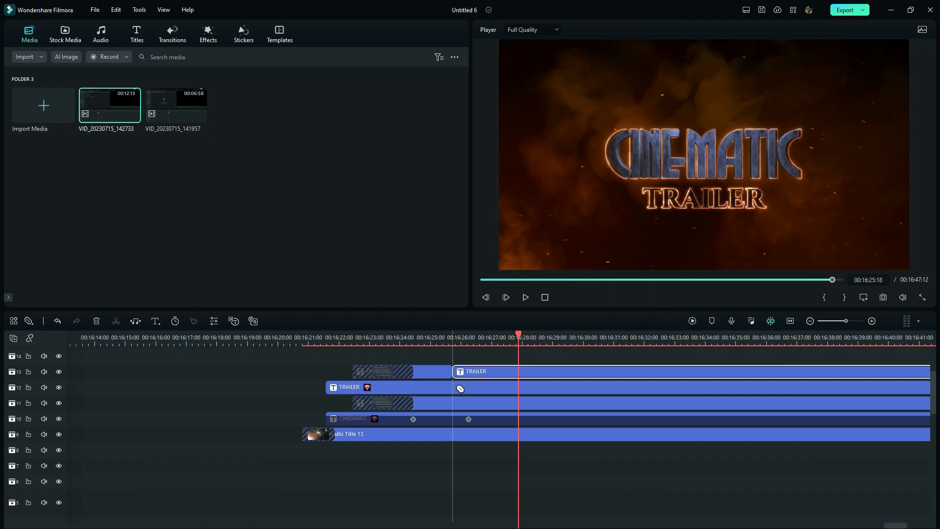
{"action": "left_click", "coordinate": [453, 382]}
{"action": "key", "text": "v"}
{"action": "left_click", "coordinate": [443, 375]}
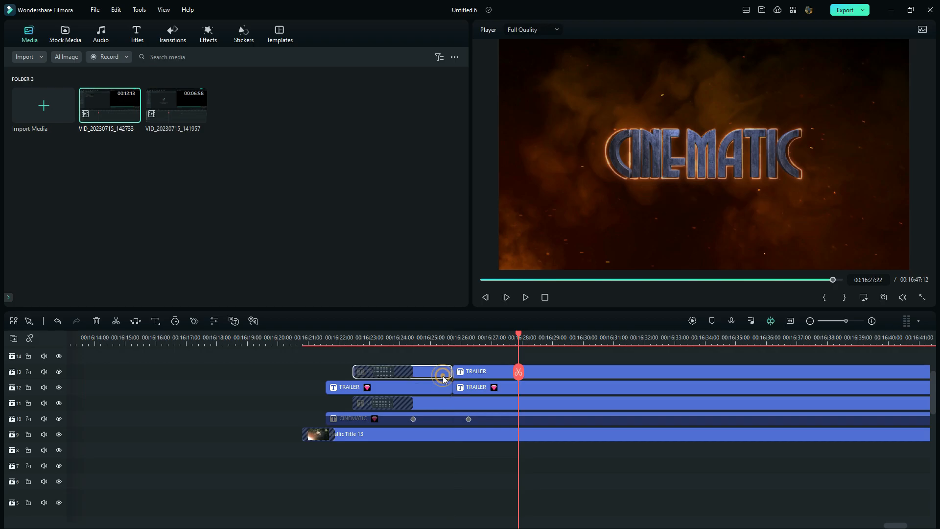
{"action": "key", "text": "Delete"}
{"action": "left_click", "coordinate": [434, 389]}
{"action": "key", "text": "Delete"}
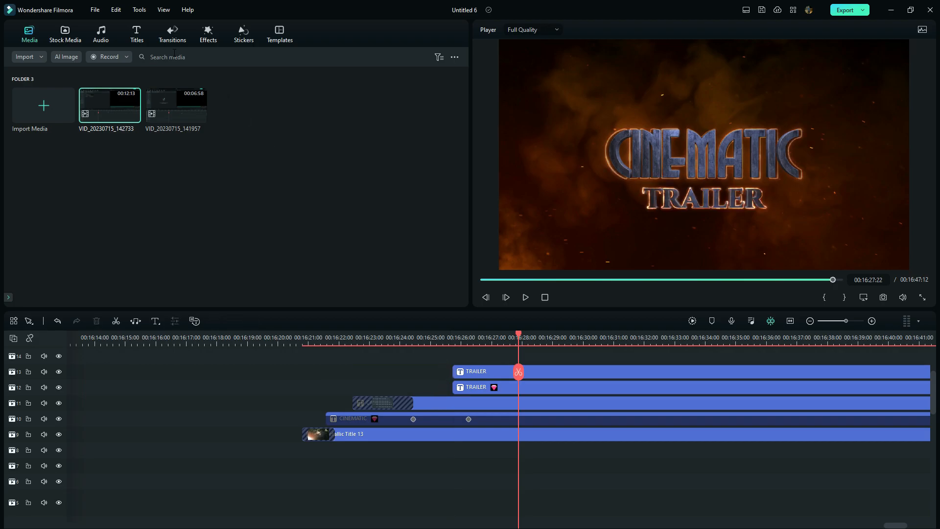
Step: Add the Warp Zoom 6 transition to the start of both TRAILER titles and shorten each to 20 frames
{"action": "left_click", "coordinate": [171, 37]}
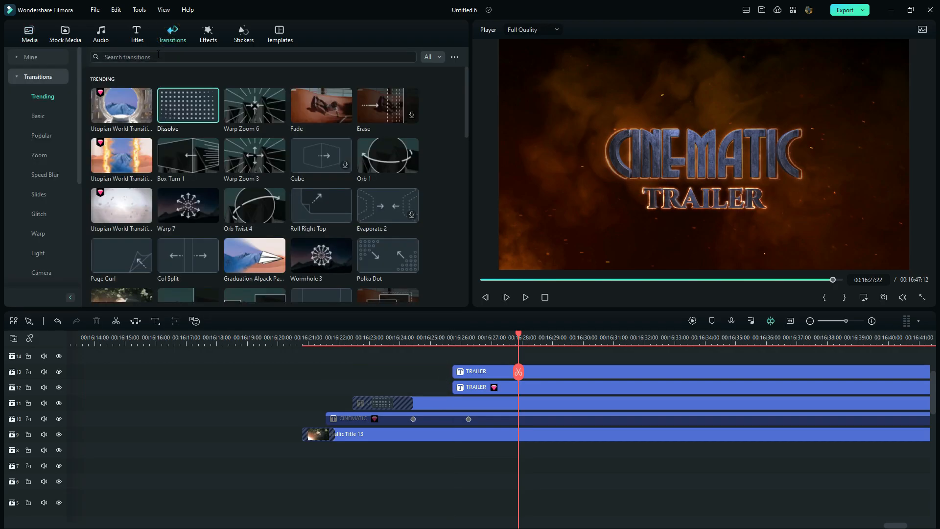
{"action": "left_click_drag", "start_coordinate": [256, 113], "coordinate": [493, 385]}
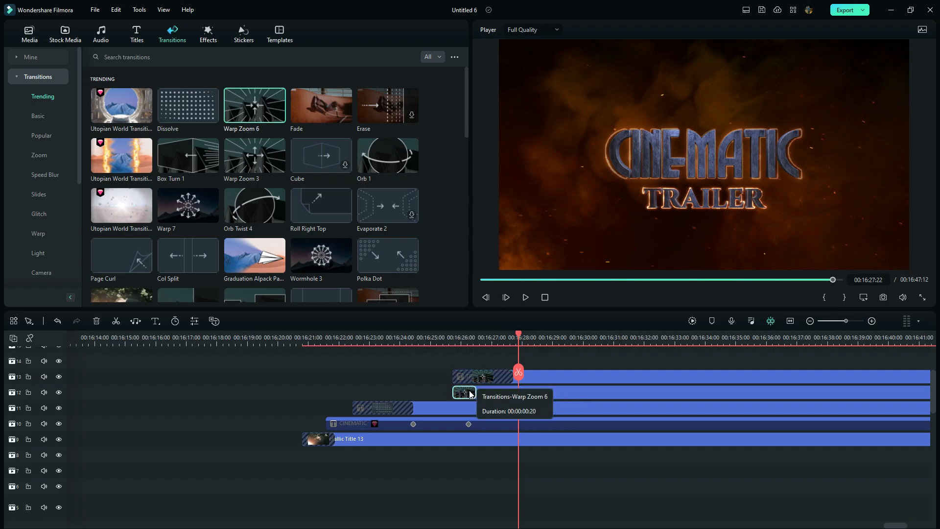
{"action": "left_click_drag", "start_coordinate": [512, 377], "coordinate": [473, 376]}
{"action": "double_click", "coordinate": [468, 379]}
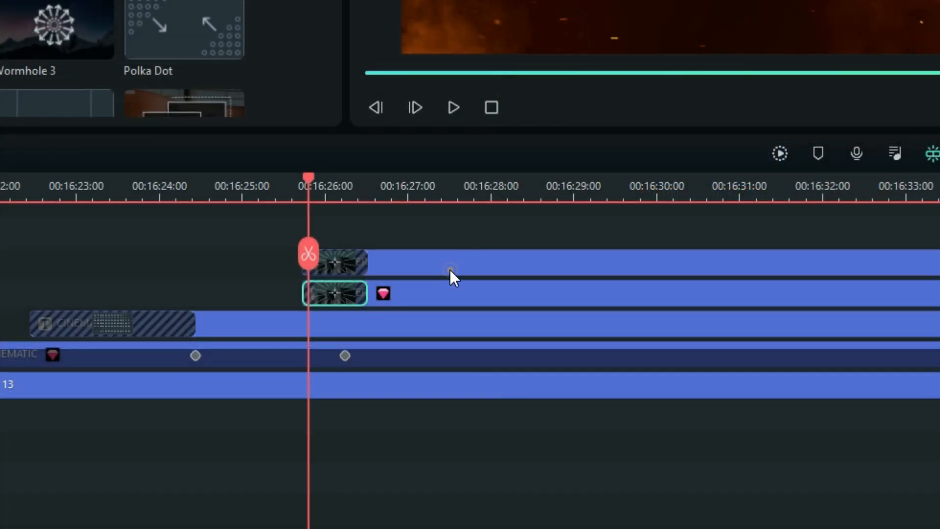
Step: Add an opacity keyframe of about 1.85% at the start of the TRAILER title on track 13
{"action": "left_click", "coordinate": [450, 268]}
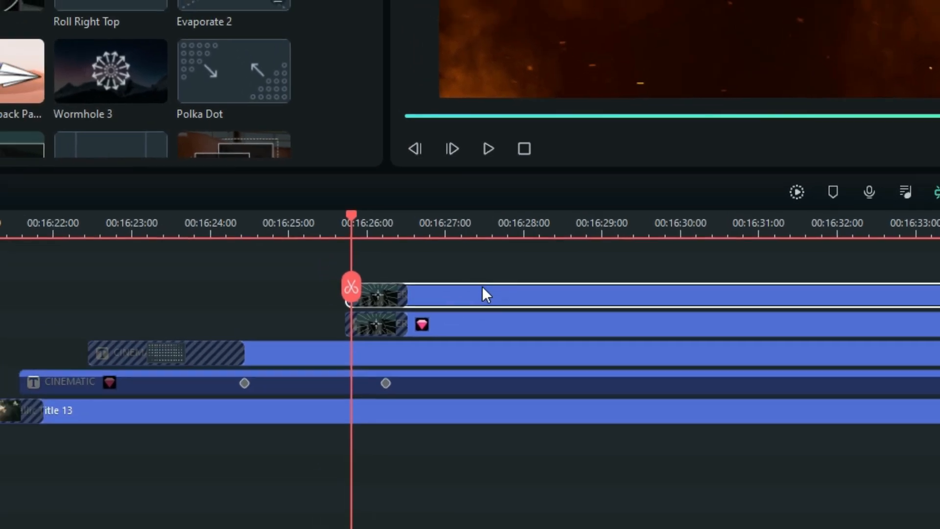
{"action": "double_click", "coordinate": [450, 266]}
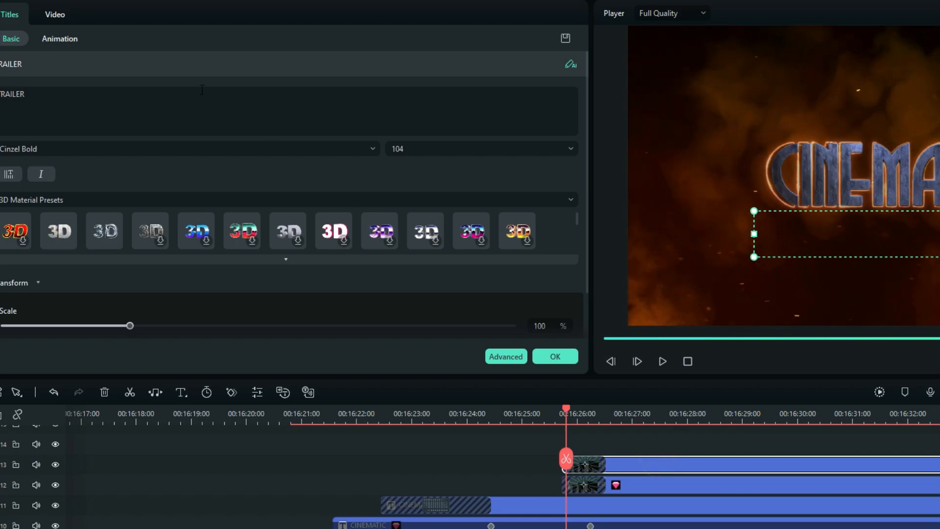
{"action": "left_click", "coordinate": [56, 14]}
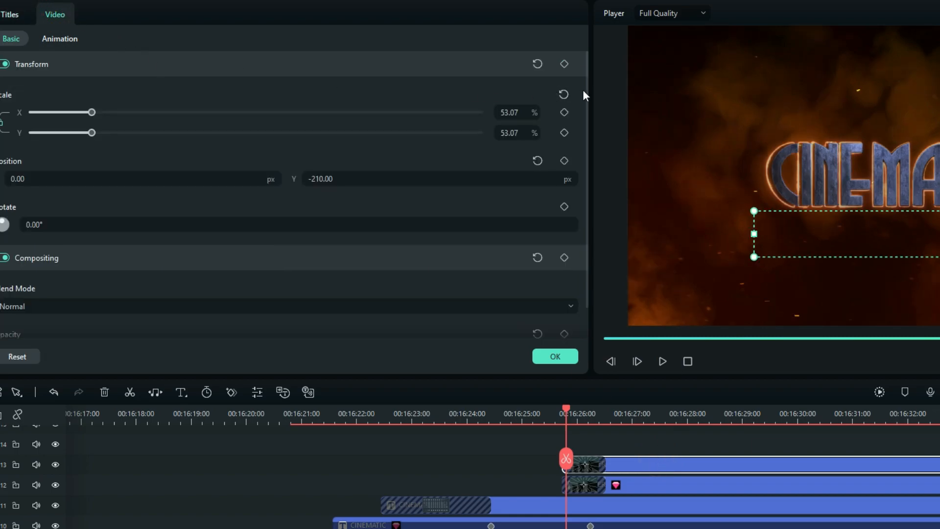
{"action": "left_click_drag", "start_coordinate": [584, 95], "coordinate": [584, 126]}
{"action": "left_click", "coordinate": [564, 300]}
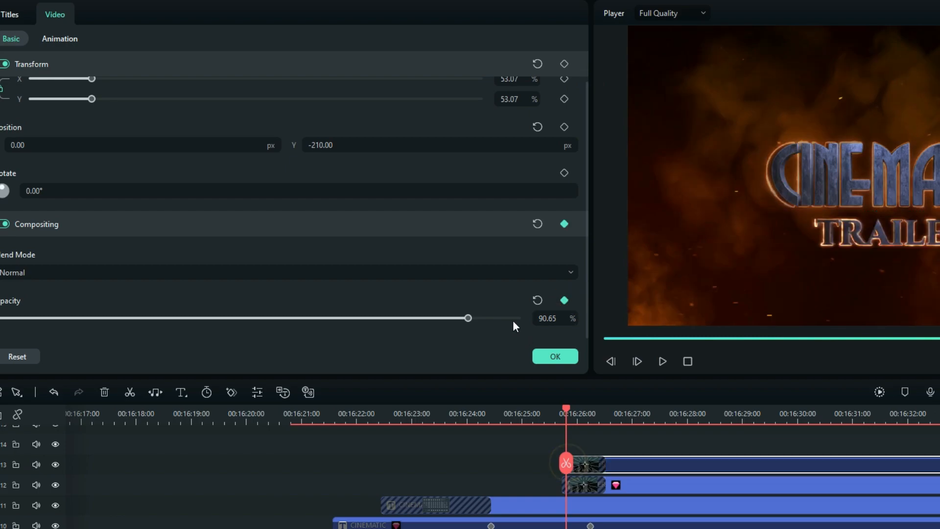
{"action": "left_click_drag", "start_coordinate": [328, 318], "coordinate": [9, 331]}
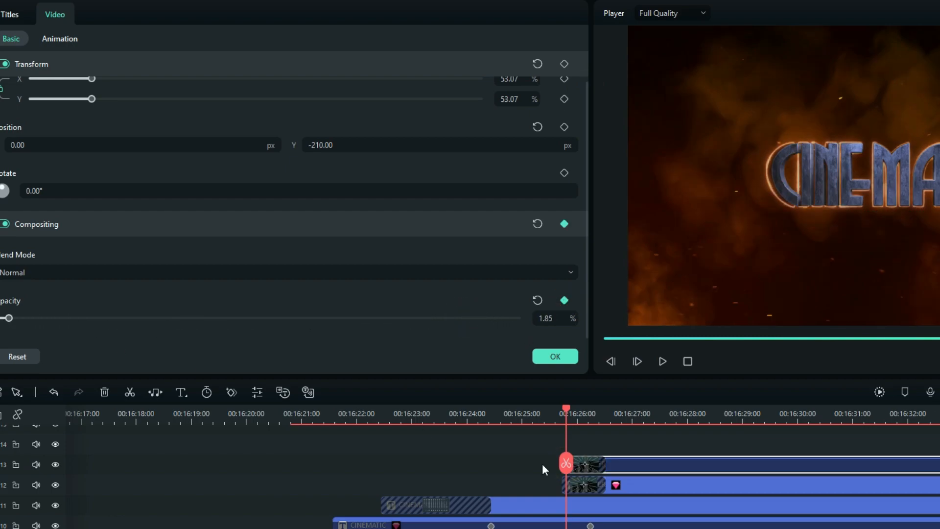
Step: Raise the track 13 TRAILER title's opacity to about 90% at 00:16:27:11 and apply the settings
{"action": "left_click", "coordinate": [656, 420]}
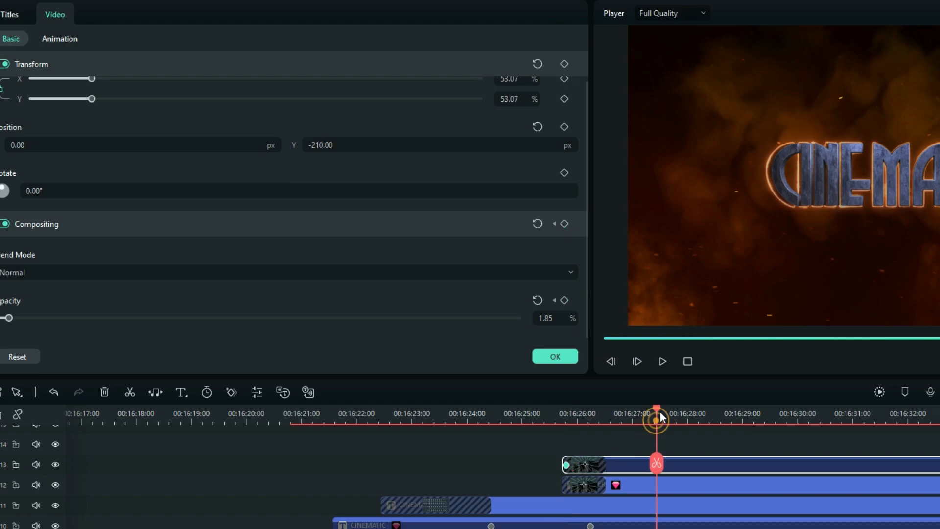
{"action": "left_click_drag", "start_coordinate": [499, 318], "coordinate": [467, 336]}
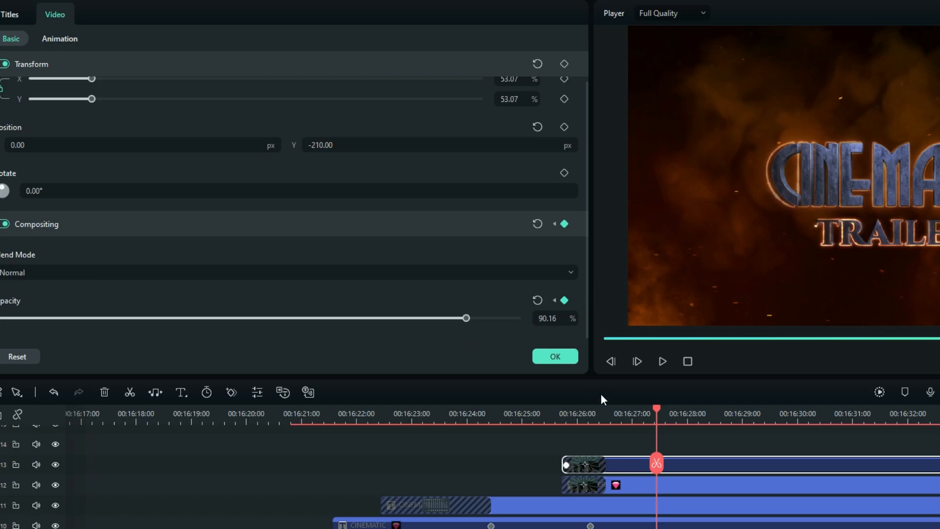
{"action": "left_click", "coordinate": [555, 356]}
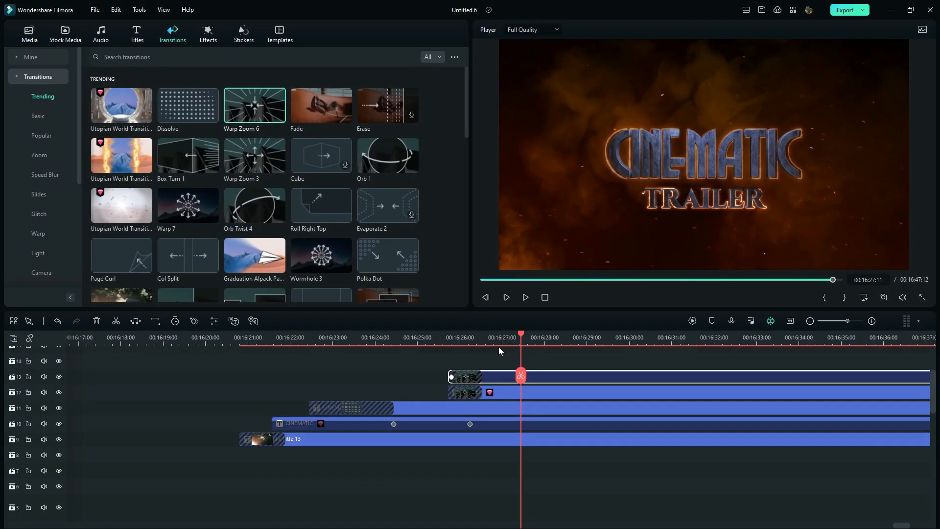
Step: Keyframe the track 12 TRAILER title's opacity at 100% at 00:16:27:11 and lower it at 00:16:29:13
{"action": "left_click", "coordinate": [532, 394]}
{"action": "double_click", "coordinate": [530, 392]}
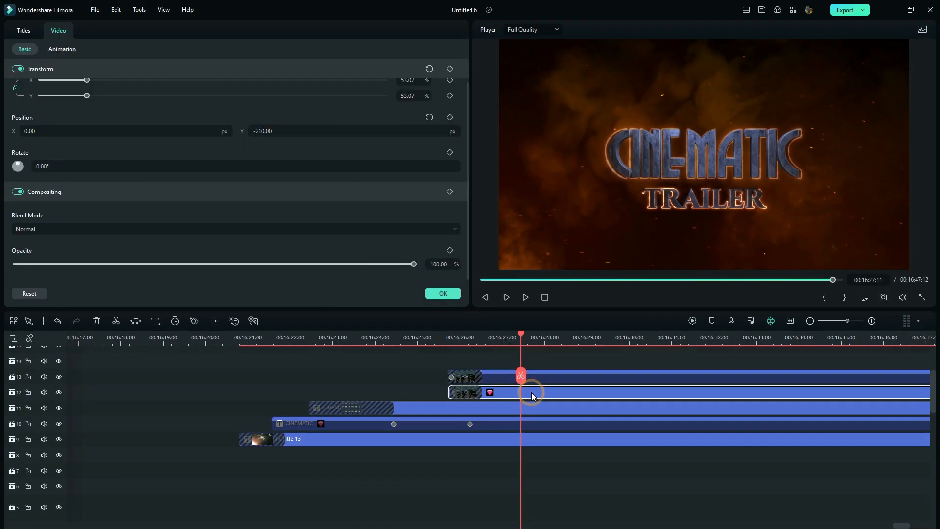
{"action": "left_click", "coordinate": [531, 392]}
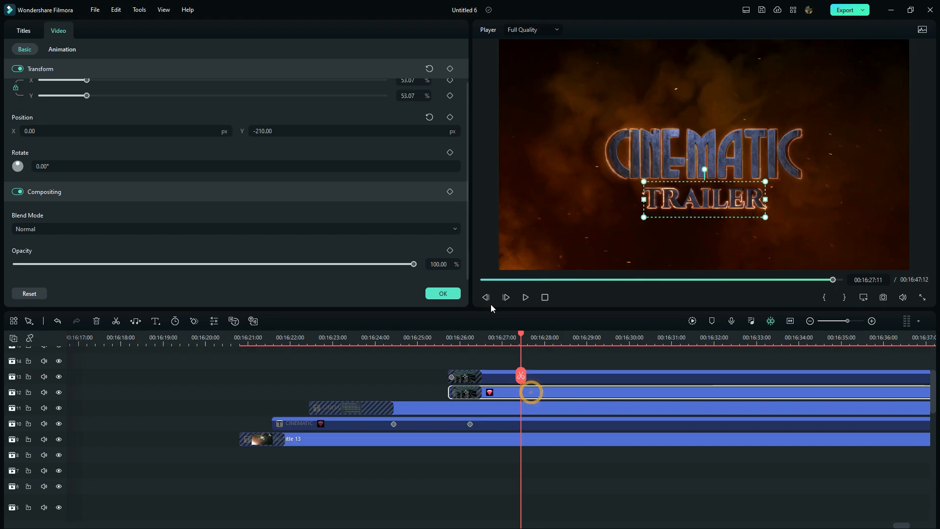
{"action": "left_click", "coordinate": [450, 251]}
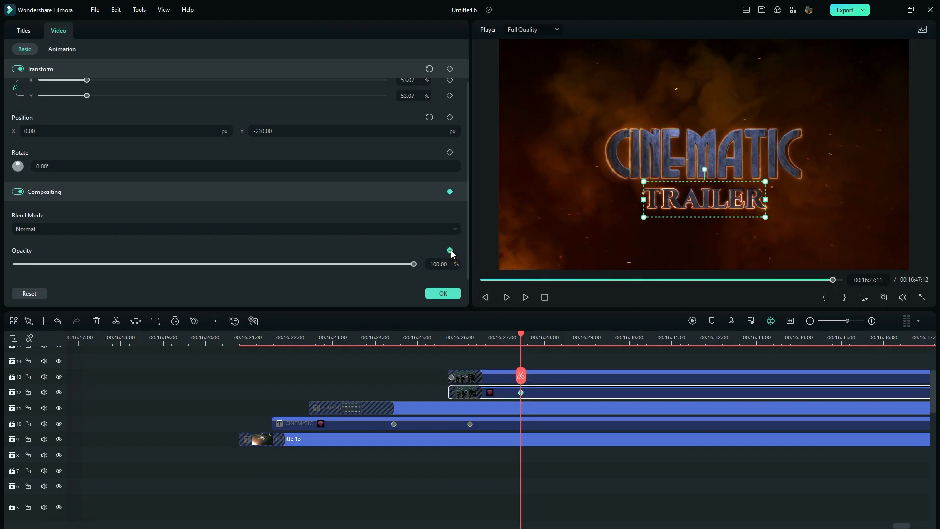
{"action": "left_click_drag", "start_coordinate": [522, 336], "coordinate": [610, 360]}
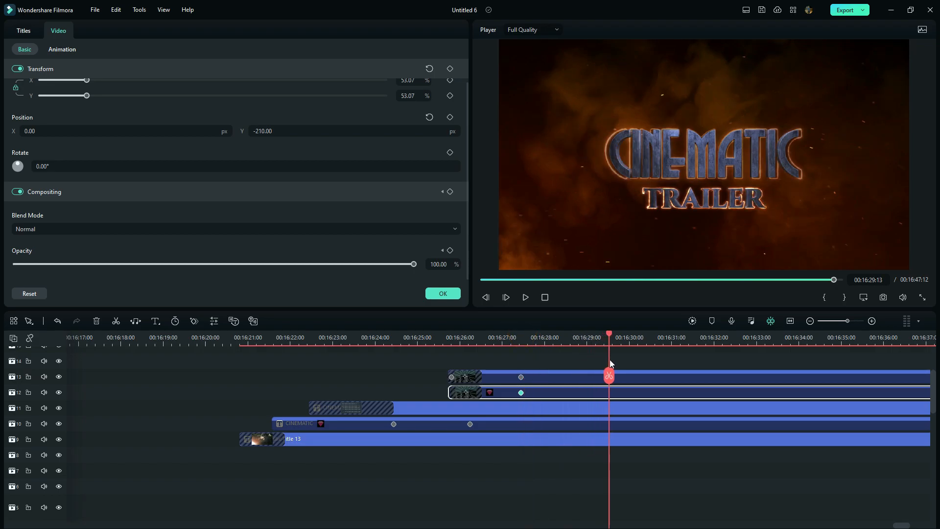
{"action": "left_click_drag", "start_coordinate": [246, 275], "coordinate": [89, 280]}
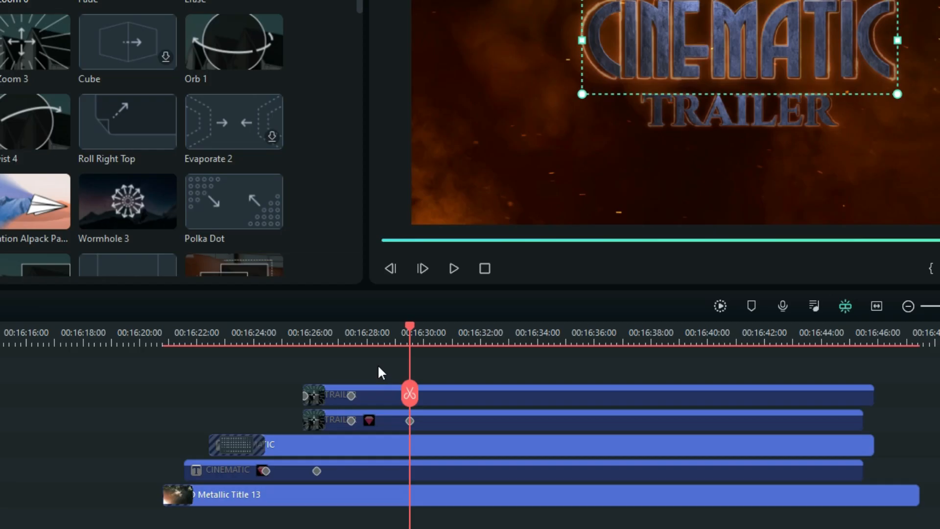
Step: Move the four CINEMATIC and TRAILER titles up one track and place a Black solid color on track 10, extended almost to the end of Metallic Title 13
{"action": "left_click_drag", "start_coordinate": [379, 366], "coordinate": [378, 455]}
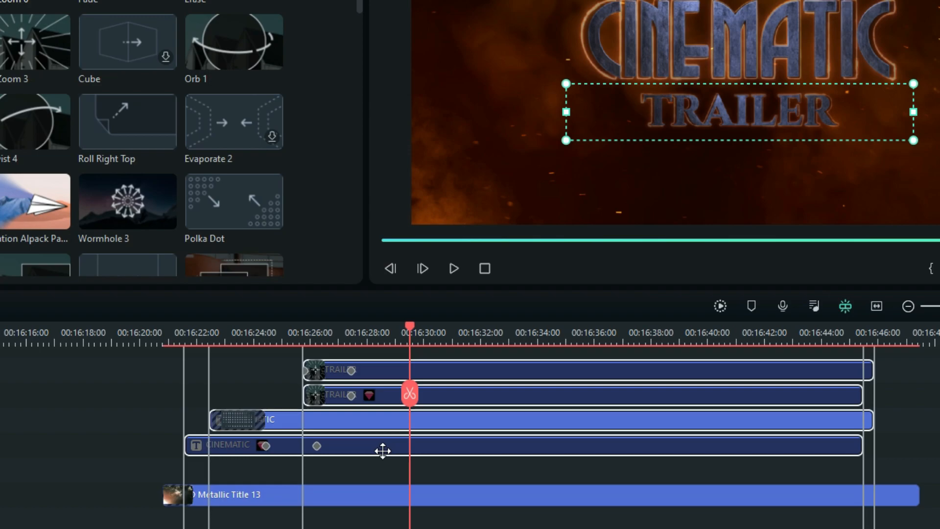
{"action": "left_click", "coordinate": [395, 470]}
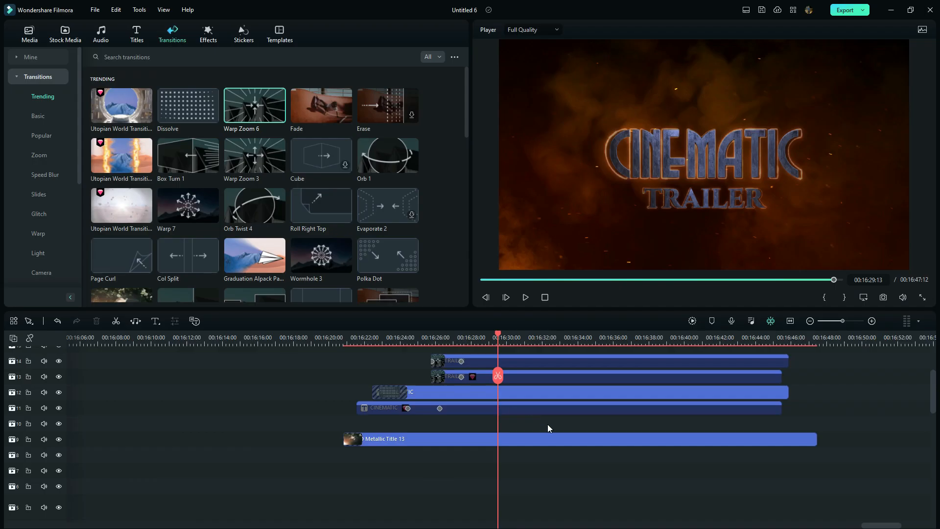
{"action": "left_click", "coordinate": [68, 39]}
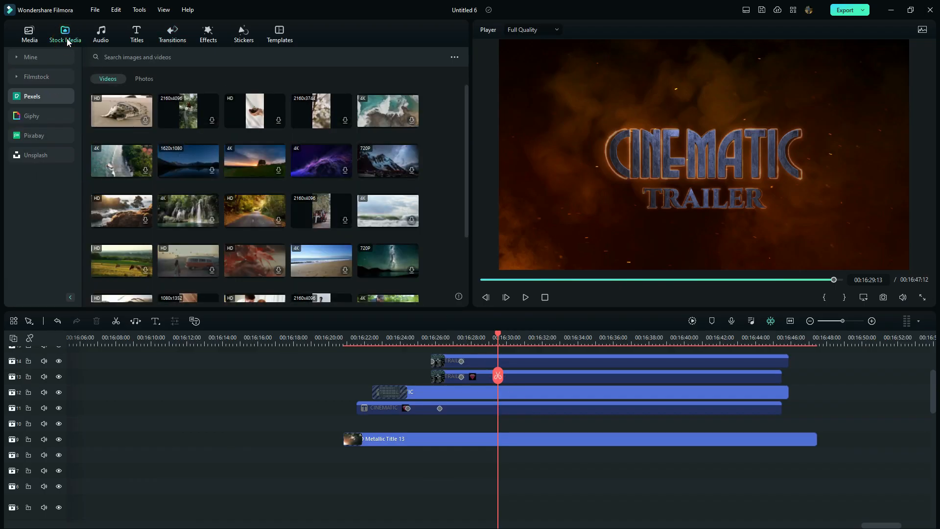
{"action": "left_click", "coordinate": [37, 77]}
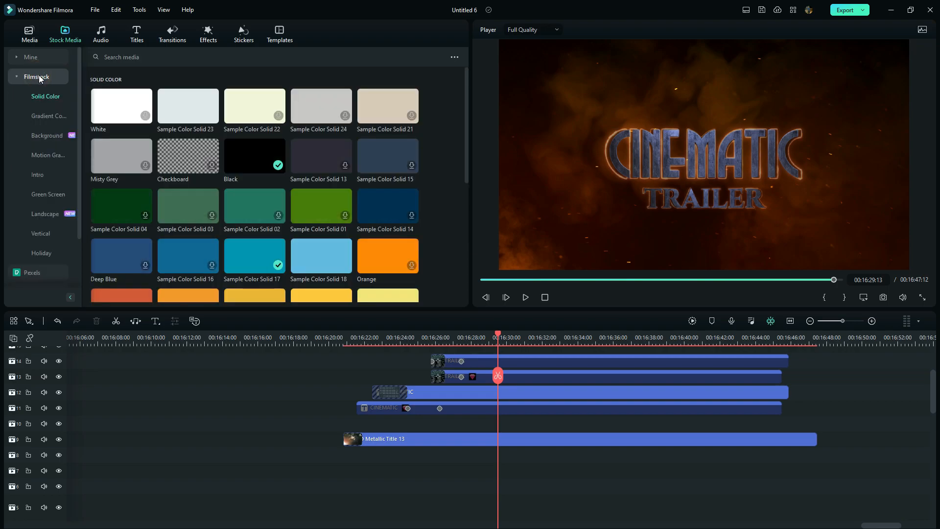
{"action": "left_click_drag", "start_coordinate": [253, 158], "coordinate": [459, 430]}
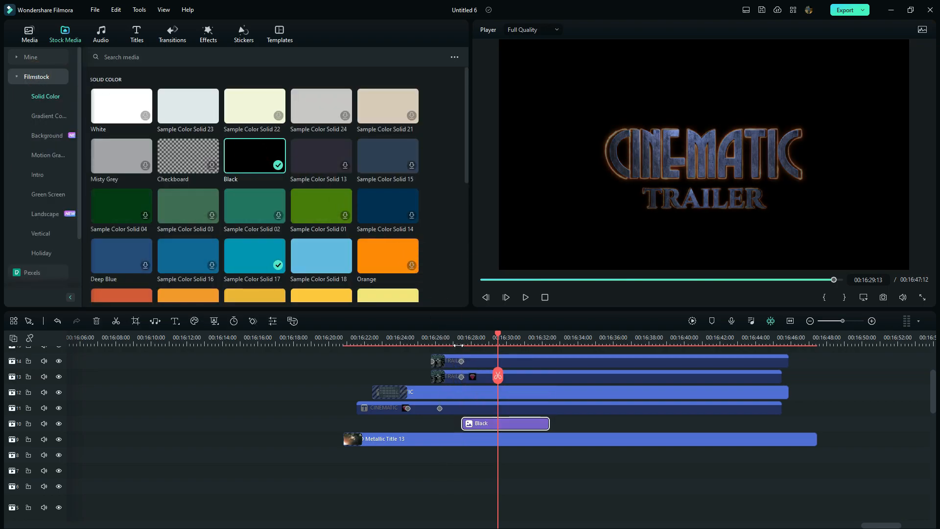
{"action": "left_click_drag", "start_coordinate": [549, 420], "coordinate": [813, 436]}
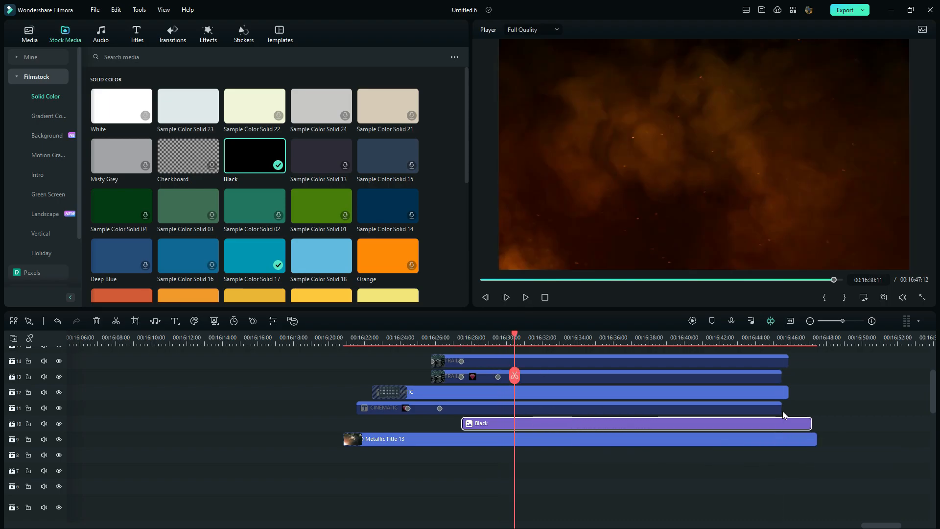
Step: Add the Dissolve transition to the start of the Black clip on track 10 and preview the fade
{"action": "left_click", "coordinate": [465, 337]}
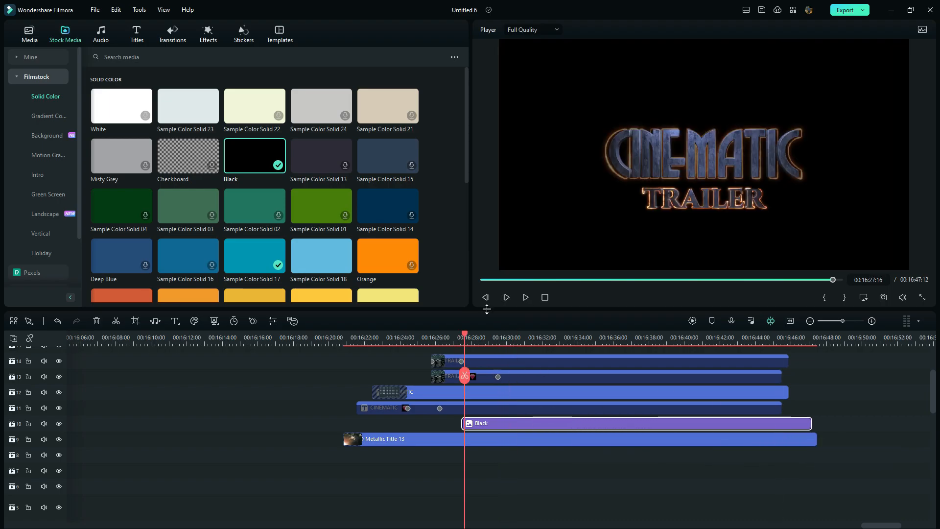
{"action": "left_click", "coordinate": [40, 43]}
{"action": "left_click", "coordinate": [168, 35]}
{"action": "left_click_drag", "start_coordinate": [182, 98], "coordinate": [468, 425]}
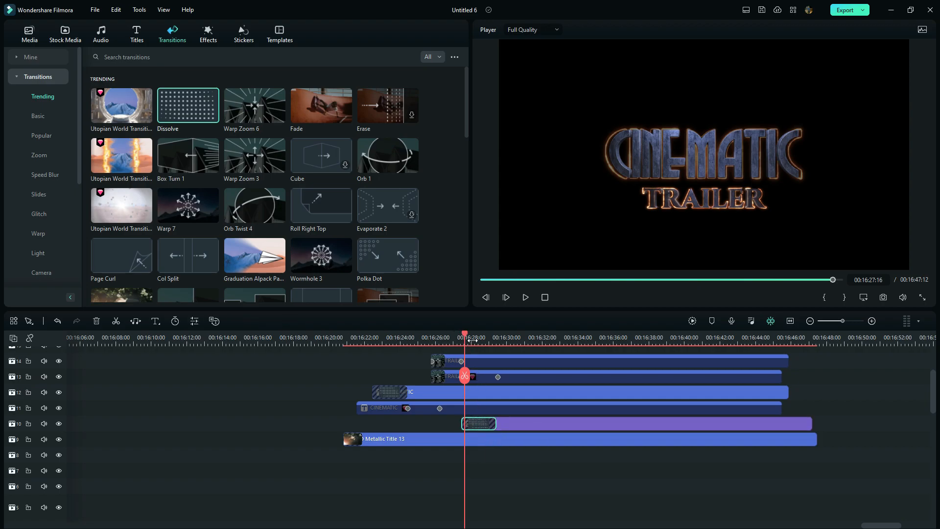
{"action": "left_click_drag", "start_coordinate": [466, 338], "coordinate": [498, 378]}
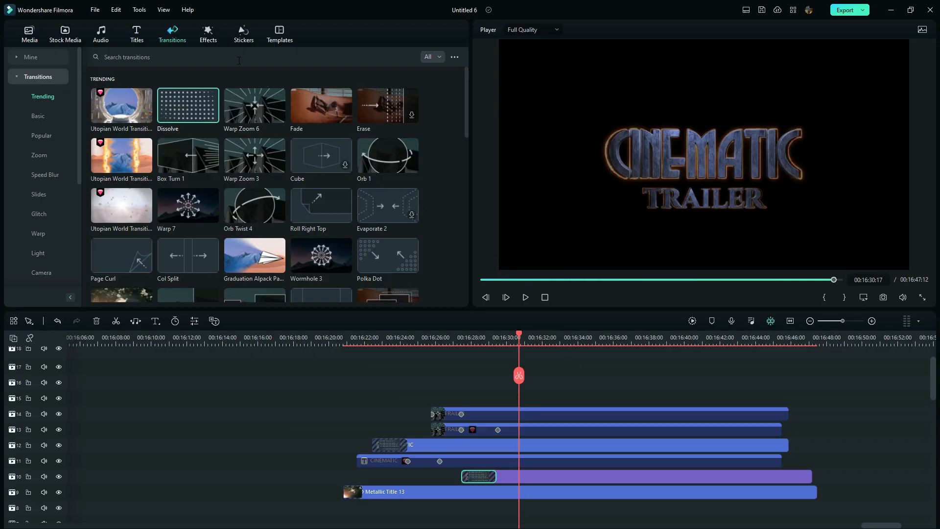
Step: Place the Teal Flares effect on track 15 above the titles, starting at about 00:16:28:12
{"action": "left_click", "coordinate": [209, 38]}
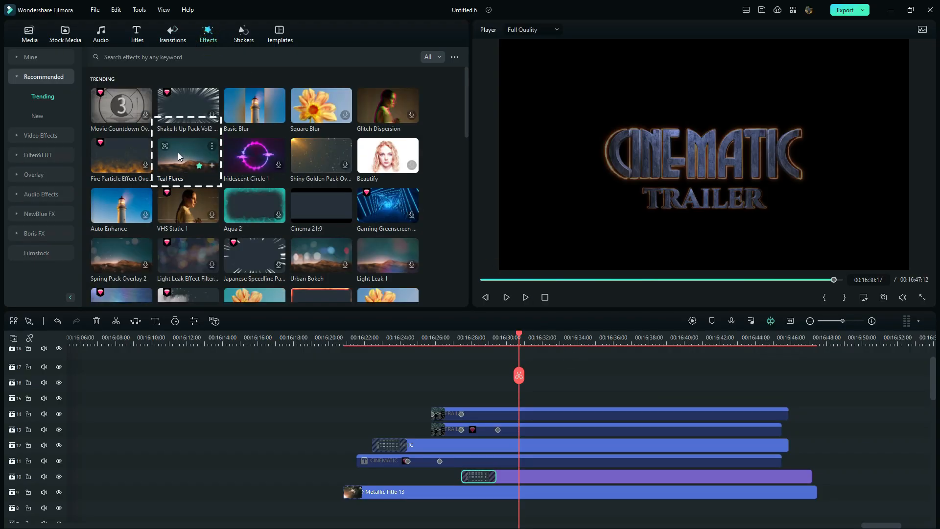
{"action": "left_click_drag", "start_coordinate": [178, 153], "coordinate": [515, 397]}
{"action": "left_click_drag", "start_coordinate": [539, 341], "coordinate": [671, 374]}
{"action": "left_click_drag", "start_coordinate": [457, 400], "coordinate": [502, 399]}
{"action": "left_click_drag", "start_coordinate": [560, 397], "coordinate": [446, 398]}
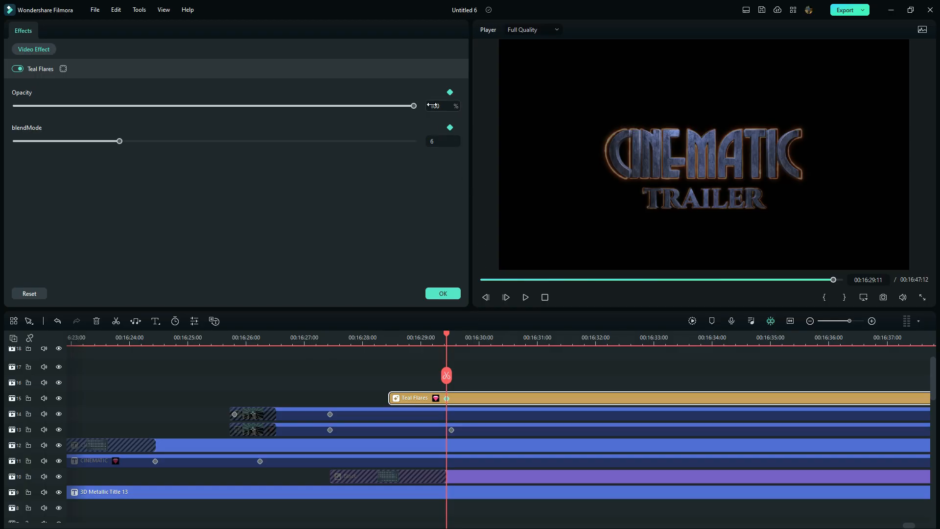
Step: Set the Teal Flares keyframe at 00:16:29:11 to 28% opacity and blendMode 12
{"action": "left_click", "coordinate": [431, 106]}
{"action": "left_click_drag", "start_coordinate": [439, 139], "coordinate": [434, 139]}
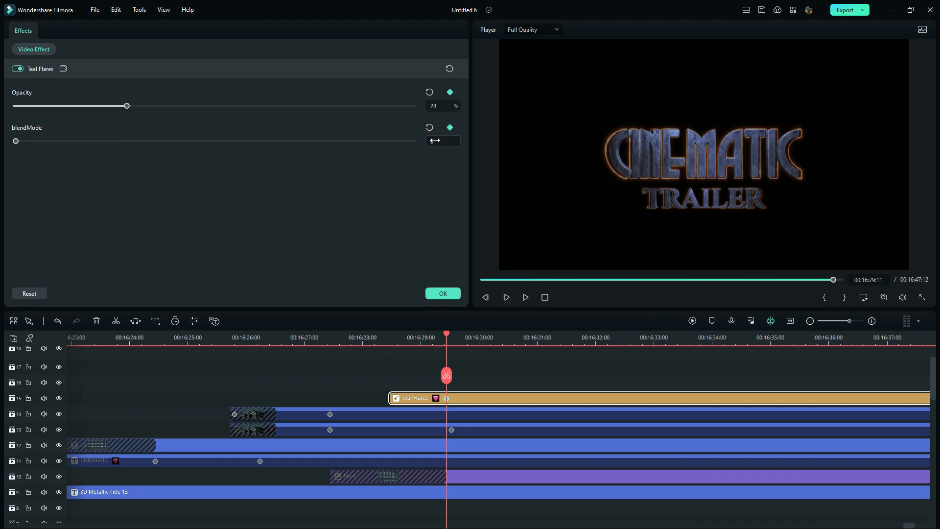
{"action": "left_click", "coordinate": [434, 140]}
{"action": "type", "text": "12"}
{"action": "left_click", "coordinate": [389, 122]}
Step: Keyframe the Teal Flares opacity at 100% at 00:16:30:20
{"action": "left_click_drag", "start_coordinate": [506, 336], "coordinate": [527, 342]}
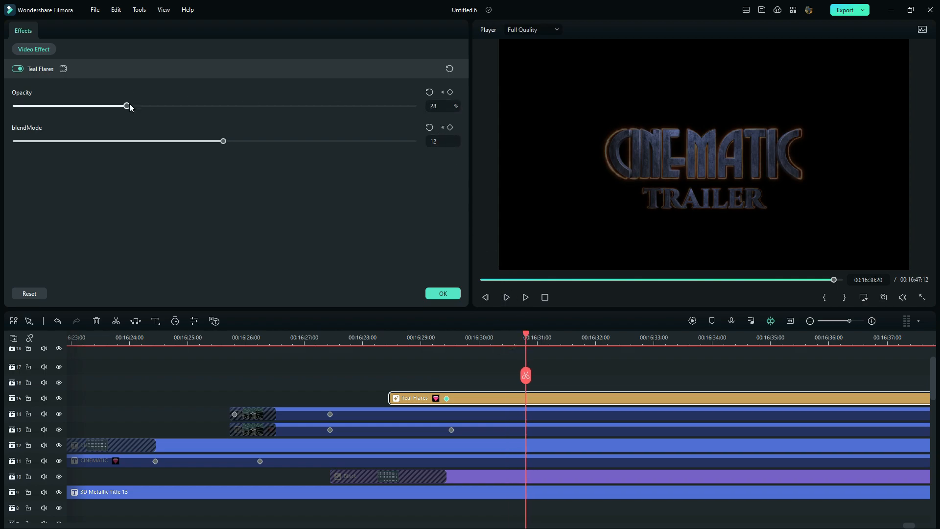
{"action": "left_click_drag", "start_coordinate": [126, 106], "coordinate": [345, 109]}
{"action": "left_click", "coordinate": [419, 107]}
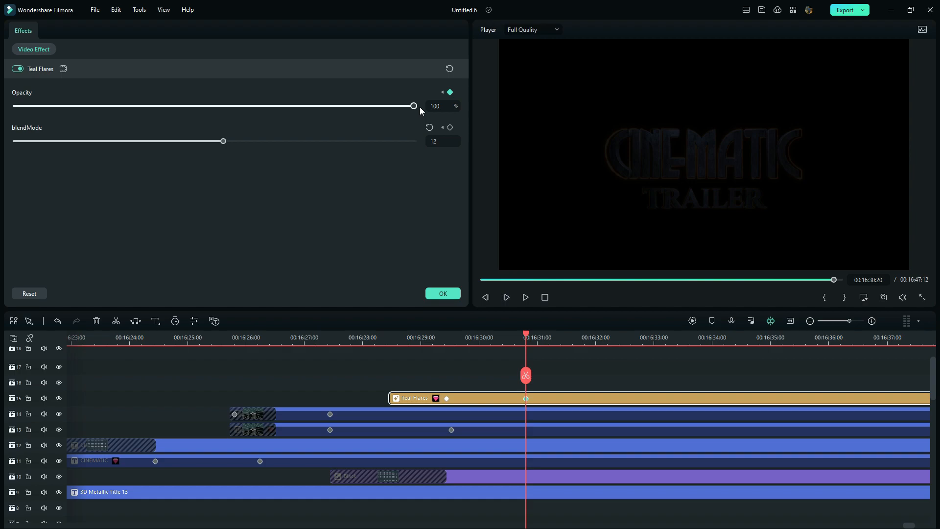
Step: Add a Teal Flares opacity keyframe at 00:16:32:00 and split the effect at that point
{"action": "left_click", "coordinate": [596, 341]}
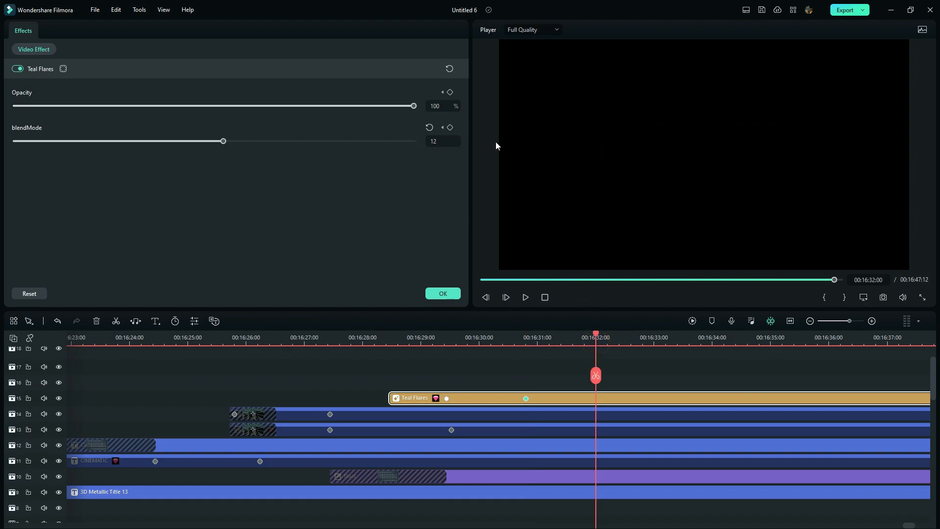
{"action": "left_click", "coordinate": [449, 92]}
{"action": "left_click", "coordinate": [597, 375]}
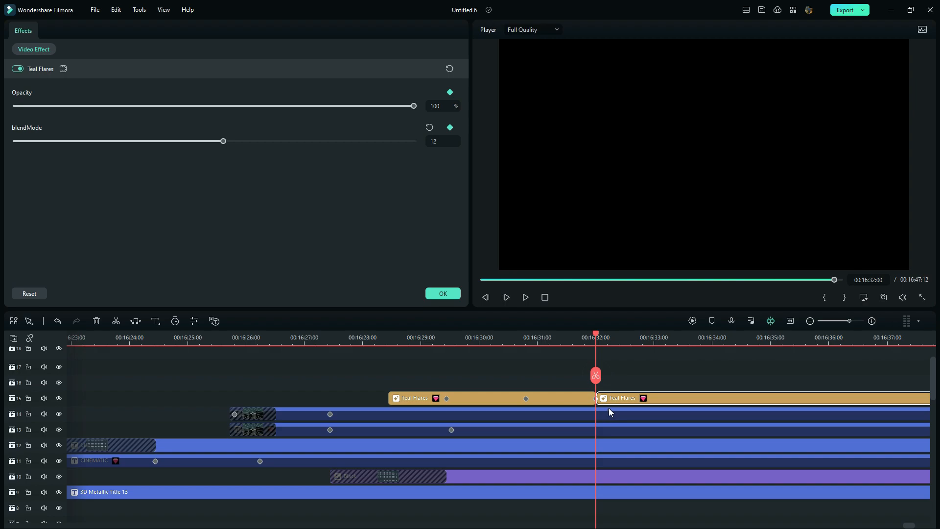
Step: Set the blendMode of the second Teal Flares segment to 9 at its start
{"action": "scroll", "coordinate": [617, 391], "scroll_direction": "up", "scroll_amount": 1}
{"action": "left_click", "coordinate": [442, 142]}
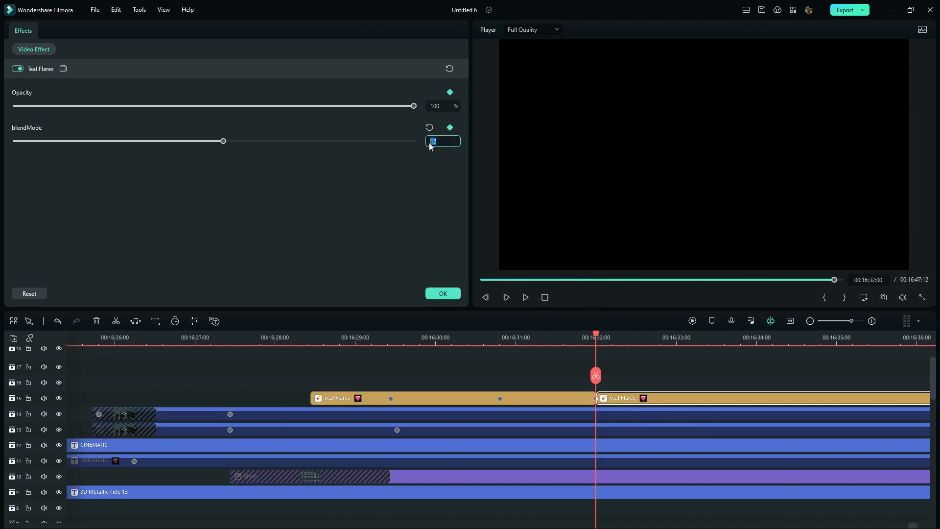
{"action": "left_click", "coordinate": [449, 166]}
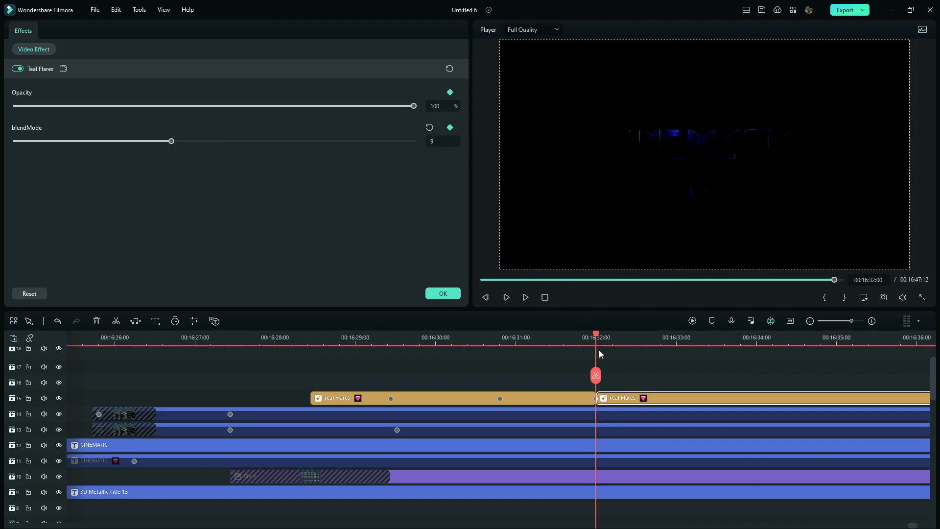
Step: Lower the second Teal Flares segment's opacity close to zero at 00:16:34:11
{"action": "left_click_drag", "start_coordinate": [596, 337], "coordinate": [791, 363]}
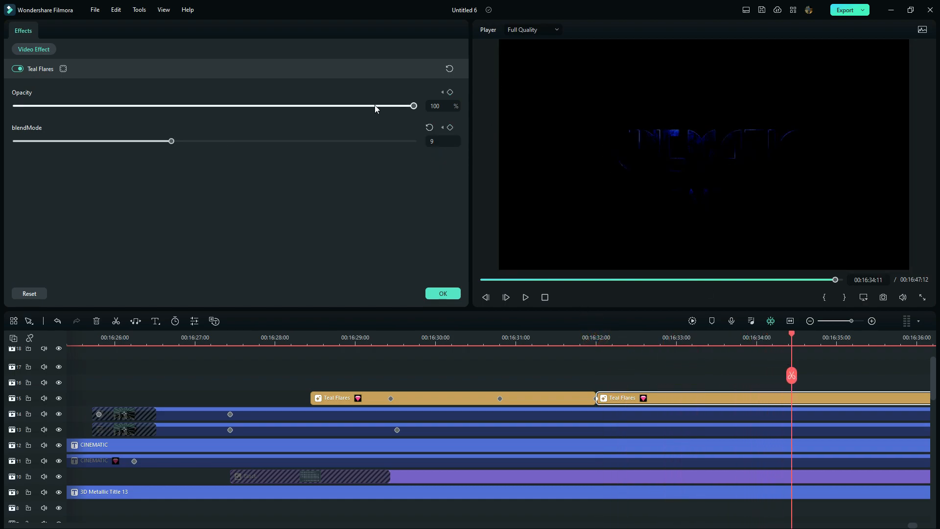
{"action": "left_click_drag", "start_coordinate": [348, 106], "coordinate": [139, 110]}
{"action": "left_click_drag", "start_coordinate": [75, 110], "coordinate": [38, 113]}
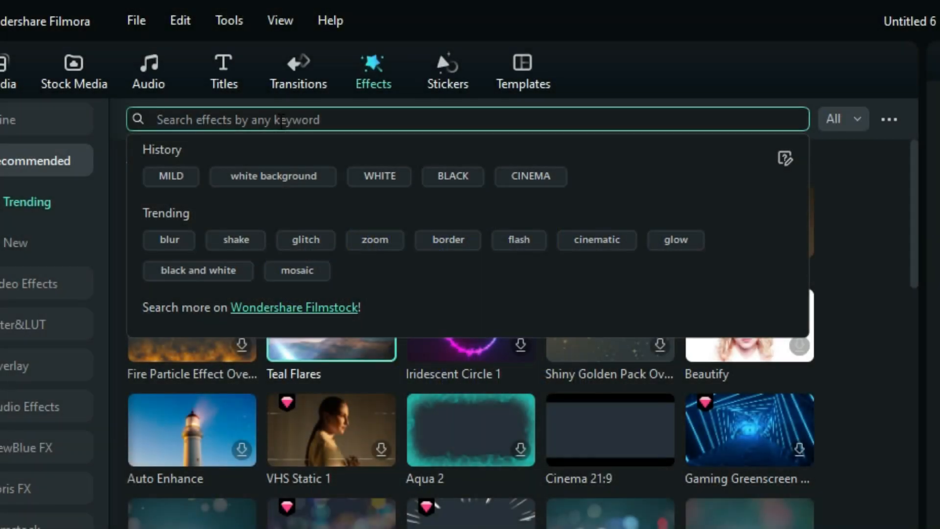
Step: Find the Chaos 1 effect, place it above the second Teal Flares segment at 00:16:33:00 and trim it to 00:00:00:21
{"action": "type", "text": "CHAOS"}
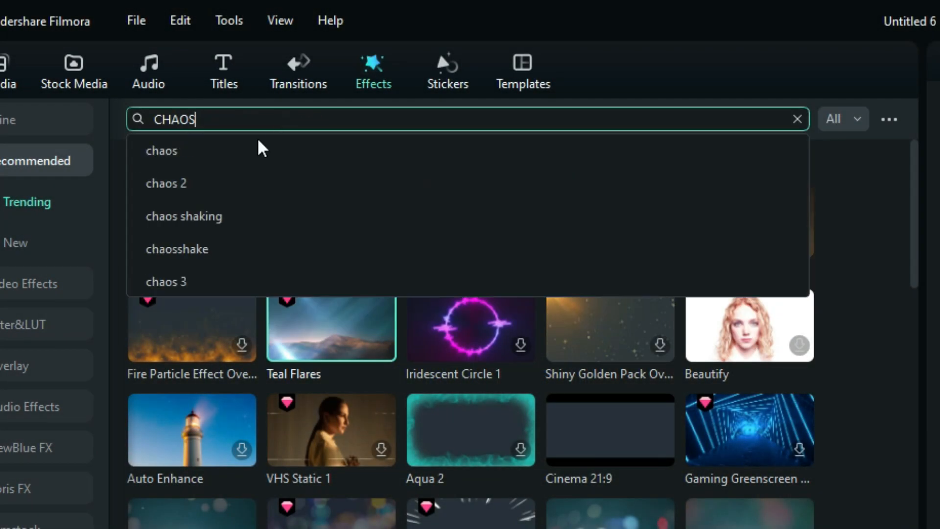
{"action": "left_click", "coordinate": [178, 153]}
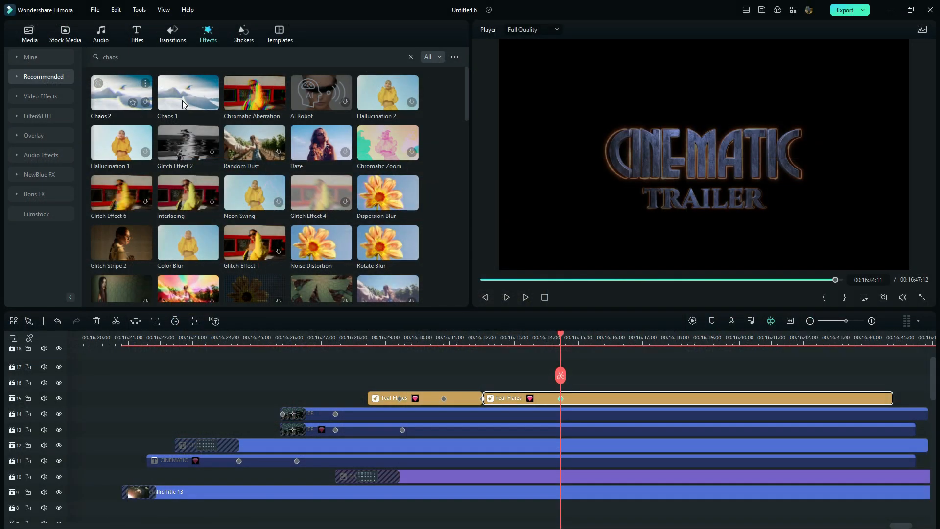
{"action": "left_click_drag", "start_coordinate": [319, 210], "coordinate": [509, 390]}
{"action": "left_click_drag", "start_coordinate": [665, 387], "coordinate": [517, 391]}
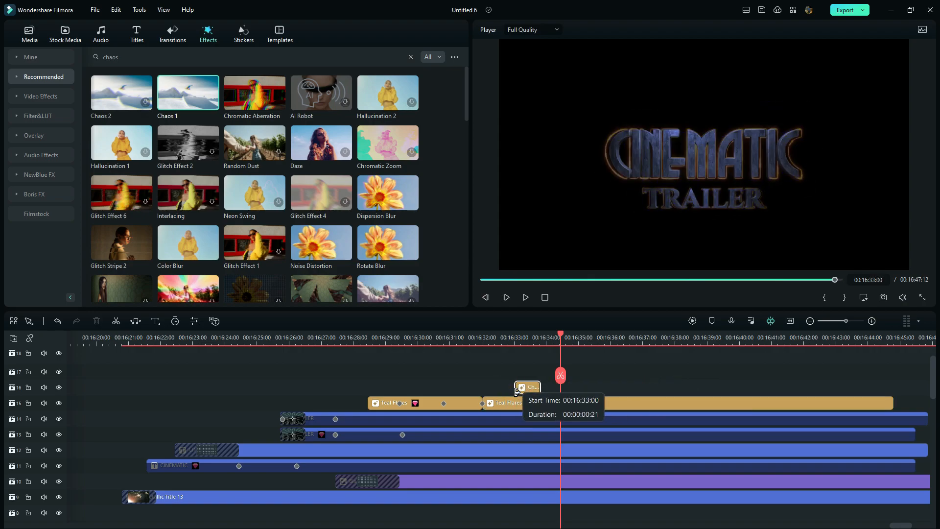
Step: Set the Chaos 1 effect's Frequency to 89.54 and Position Y to 0.16, and switch off RGB Separate
{"action": "double_click", "coordinate": [530, 390]}
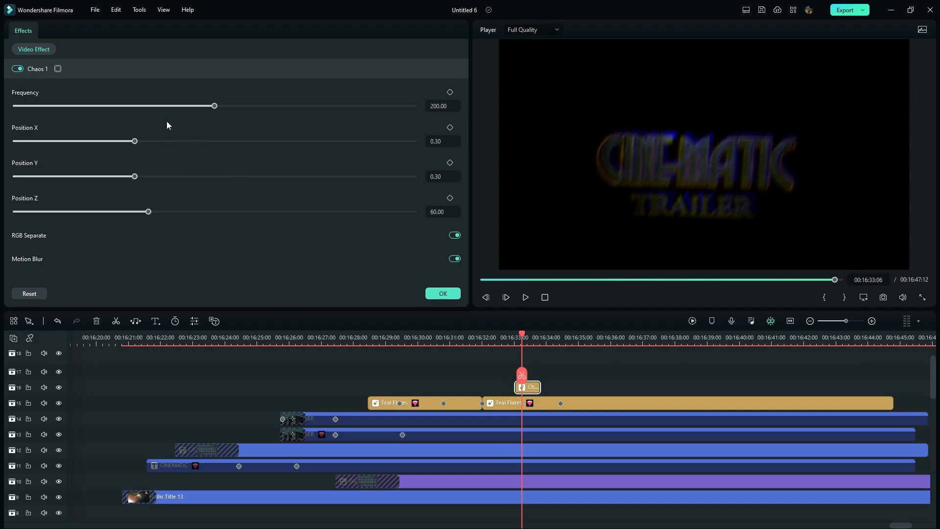
{"action": "left_click_drag", "start_coordinate": [153, 106], "coordinate": [106, 111]}
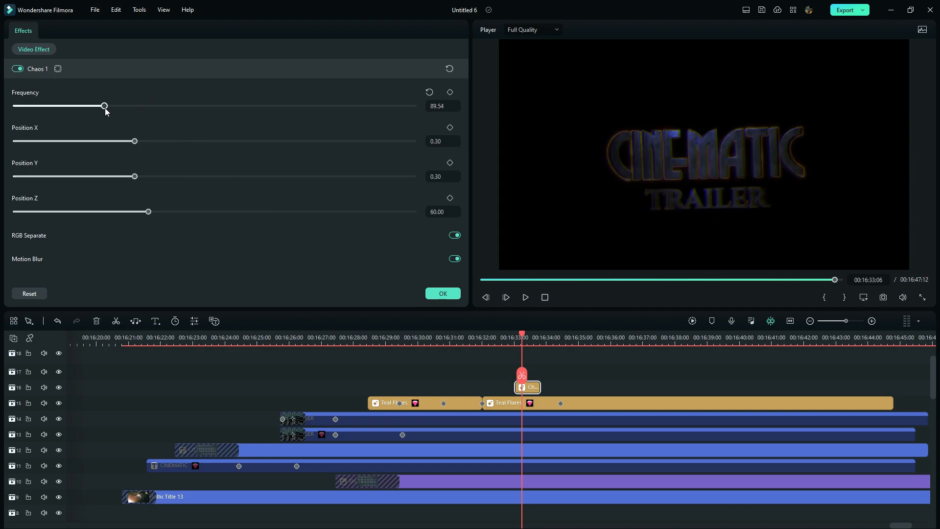
{"action": "left_click_drag", "start_coordinate": [135, 176], "coordinate": [81, 181]}
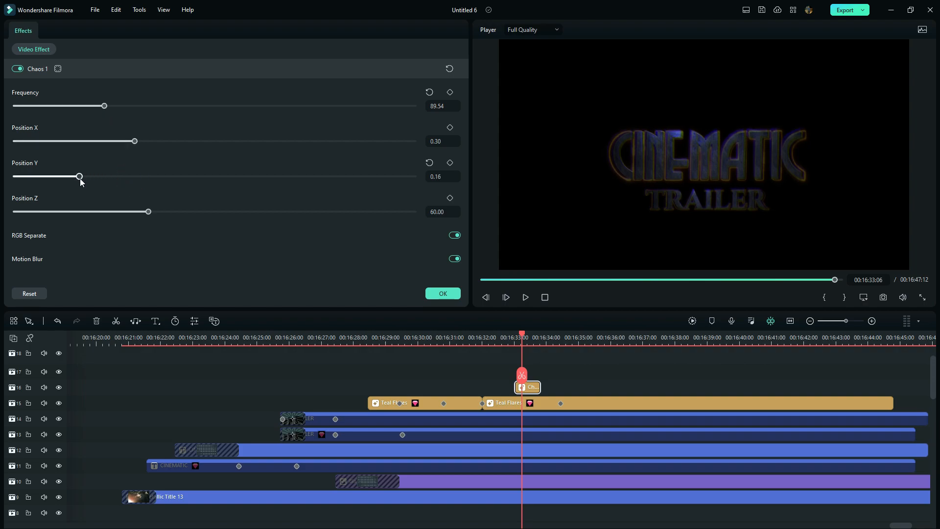
{"action": "left_click", "coordinate": [455, 236]}
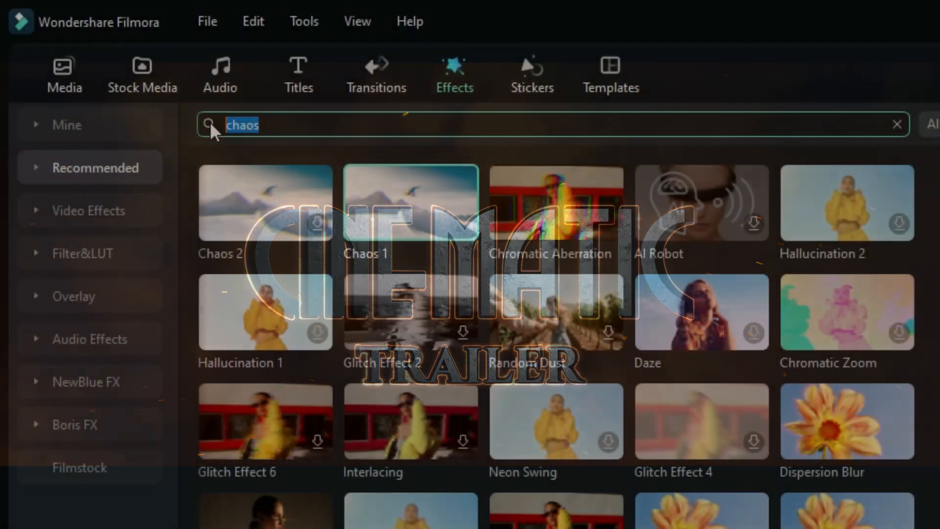
Step: Add the Cinema 21:9 effect on track 17 from the start of the title intro and extend it past 00:16:36
{"action": "type", "text": "CINEMA"}
{"action": "key", "text": "Return"}
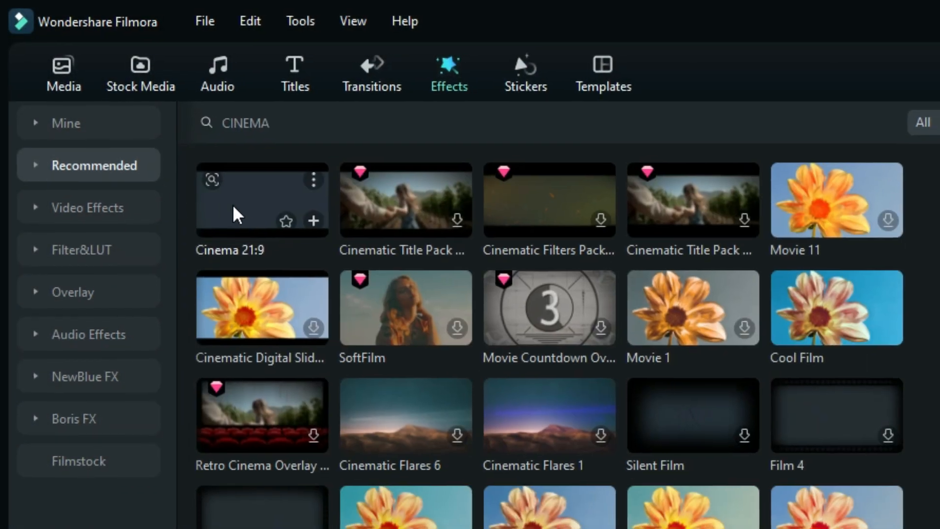
{"action": "left_click_drag", "start_coordinate": [235, 208], "coordinate": [139, 376]}
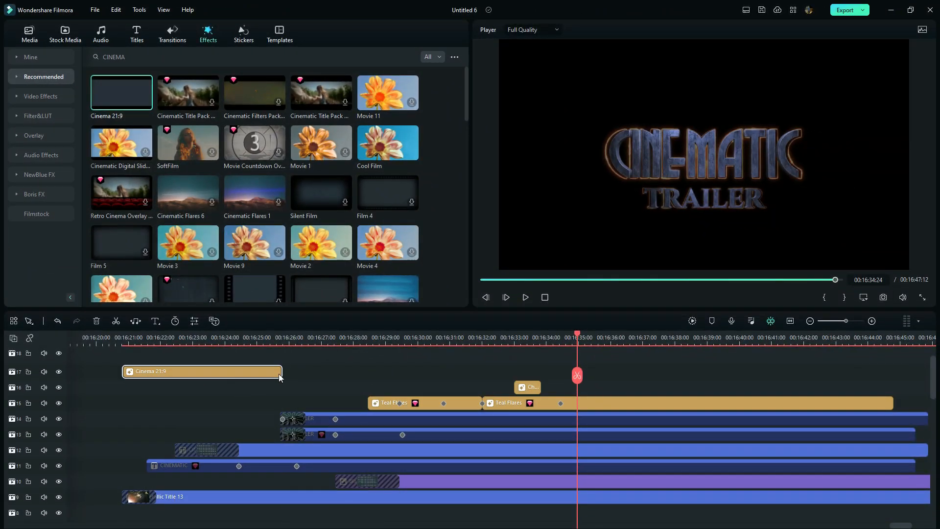
{"action": "left_click_drag", "start_coordinate": [284, 372], "coordinate": [633, 372]}
Step: Render the timeline preview and play the title intro from its start at 00:16:21:00
{"action": "left_click_drag", "start_coordinate": [584, 341], "coordinate": [225, 341]}
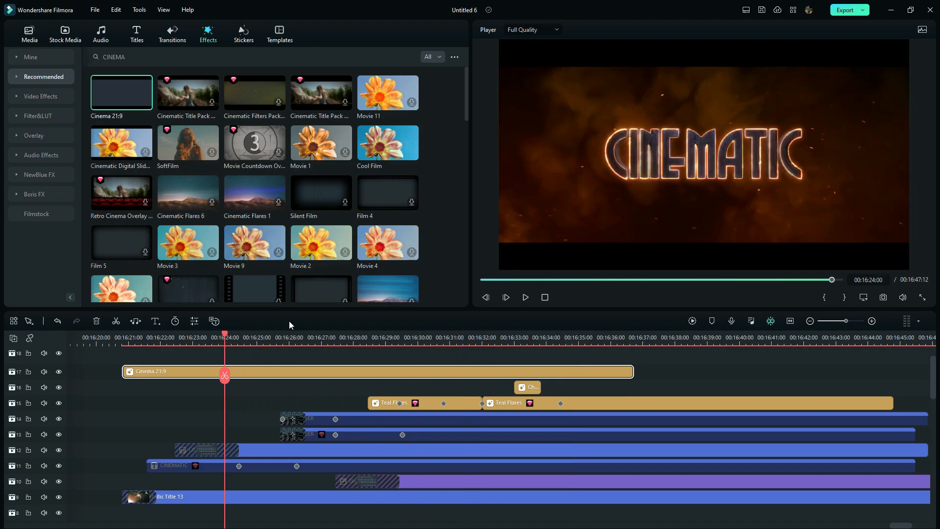
{"action": "left_click", "coordinate": [690, 323]}
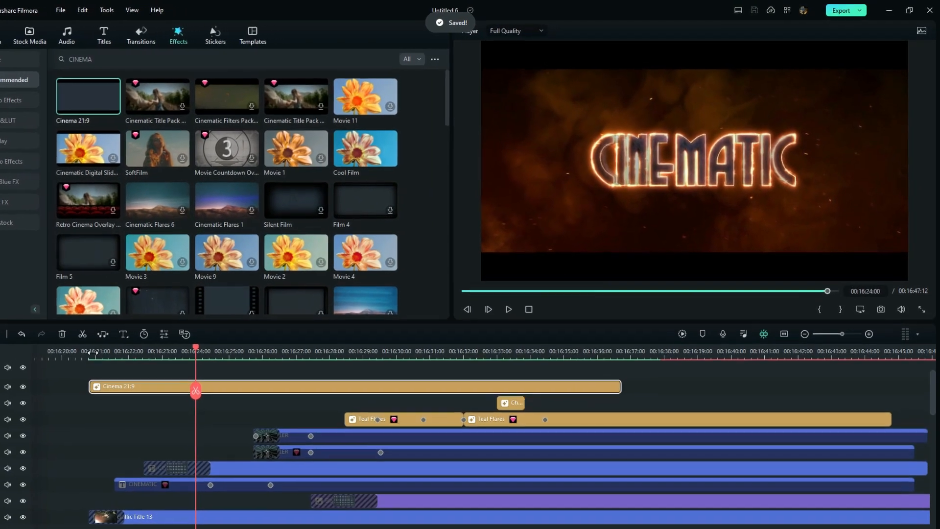
{"action": "left_click", "coordinate": [92, 351]}
{"action": "key", "text": "space"}
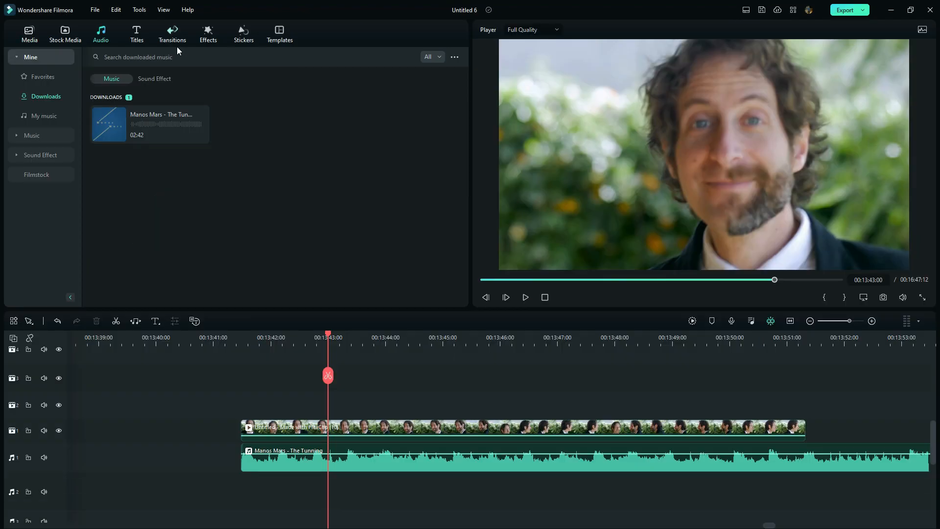
Step: Place the Audio-Driven Zoom effect above the talking-man clip, extend it to about 00:13:51 and render the preview over it
{"action": "left_click", "coordinate": [203, 35]}
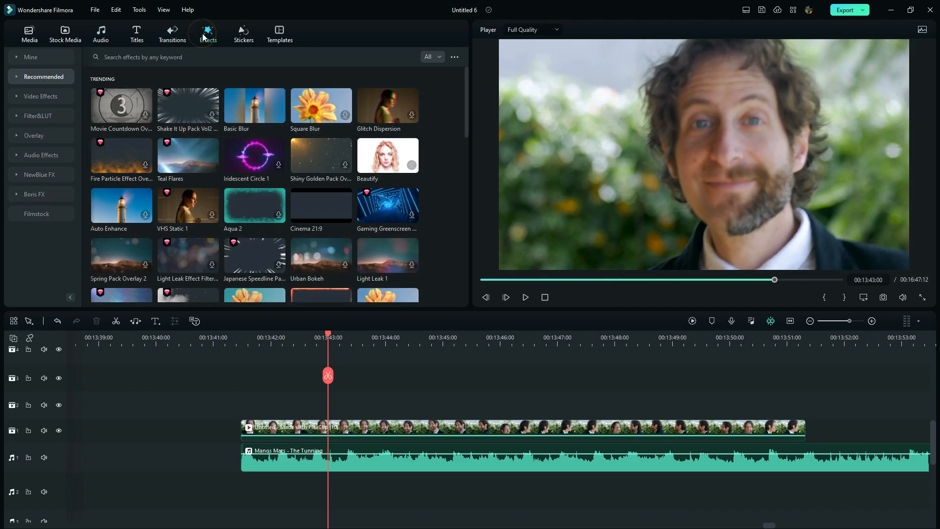
{"action": "left_click", "coordinate": [46, 155]}
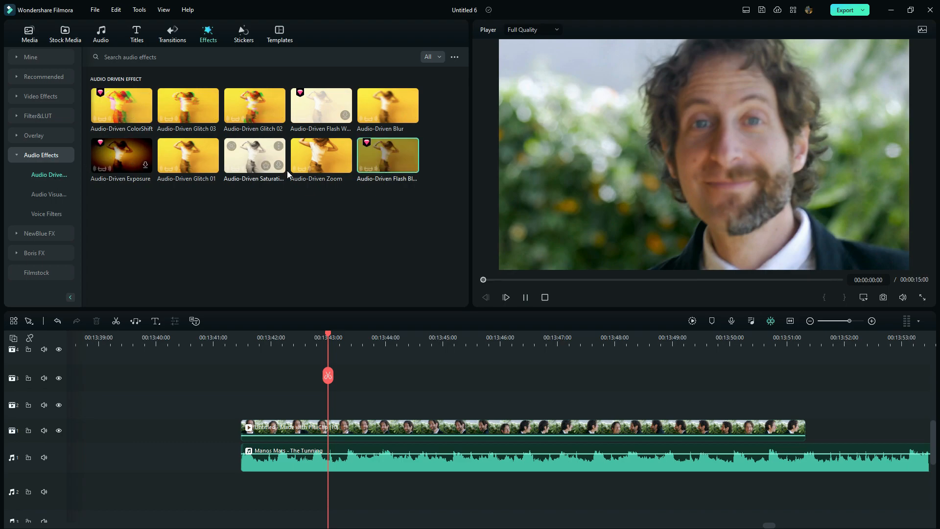
{"action": "left_click_drag", "start_coordinate": [321, 160], "coordinate": [257, 405]}
{"action": "left_click_drag", "start_coordinate": [526, 404], "coordinate": [791, 406]}
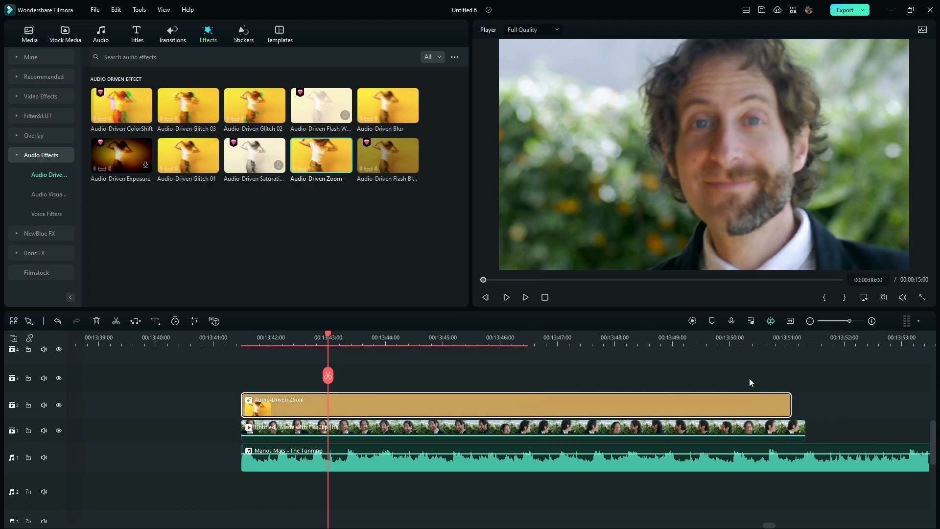
{"action": "left_click", "coordinate": [692, 321]}
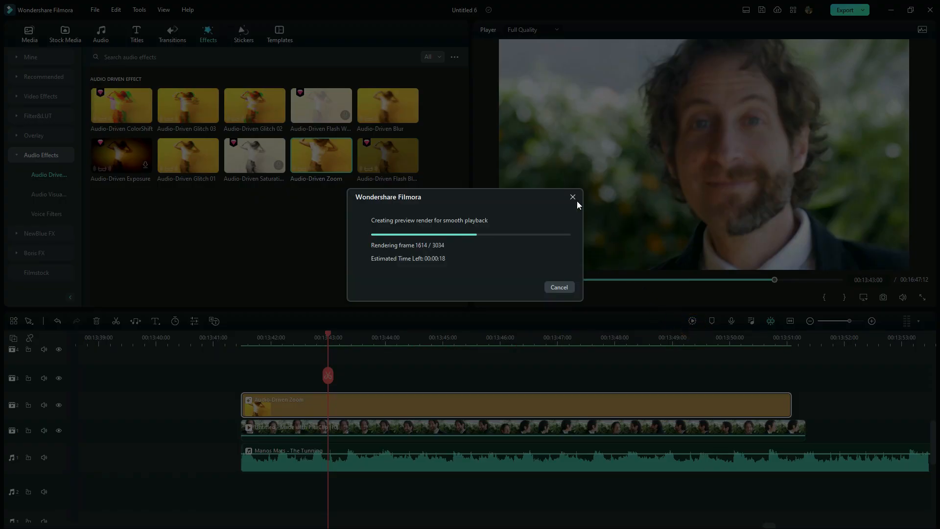
{"action": "left_click", "coordinate": [572, 196]}
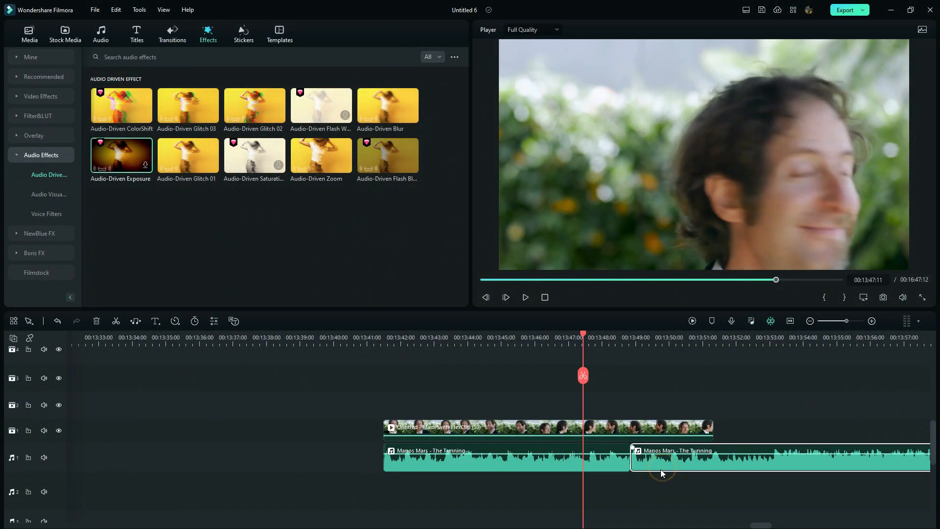
Step: Delete the second segment of the split music clip on audio track 1
{"action": "key", "text": "Delete"}
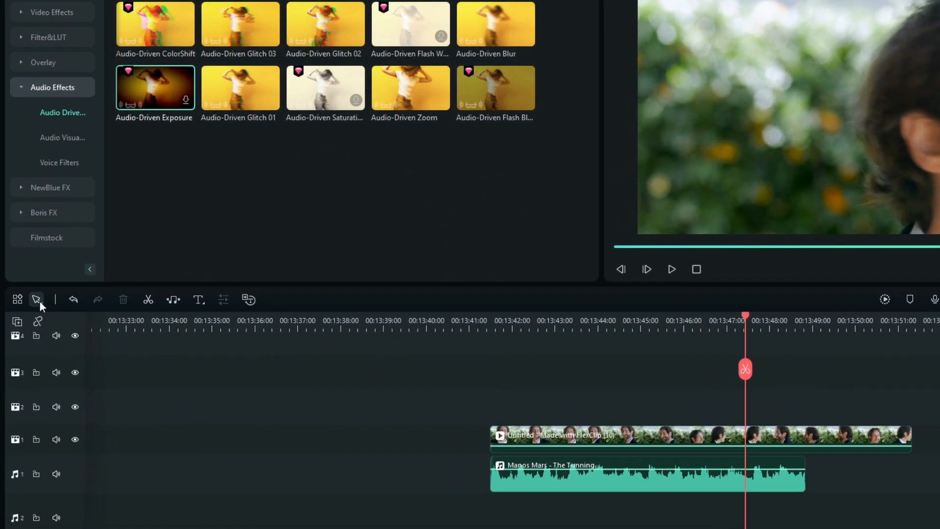
Step: View the Select and Quick Split modes, and save the timeline toolbar customization with its full set of tools
{"action": "left_click", "coordinate": [32, 323]}
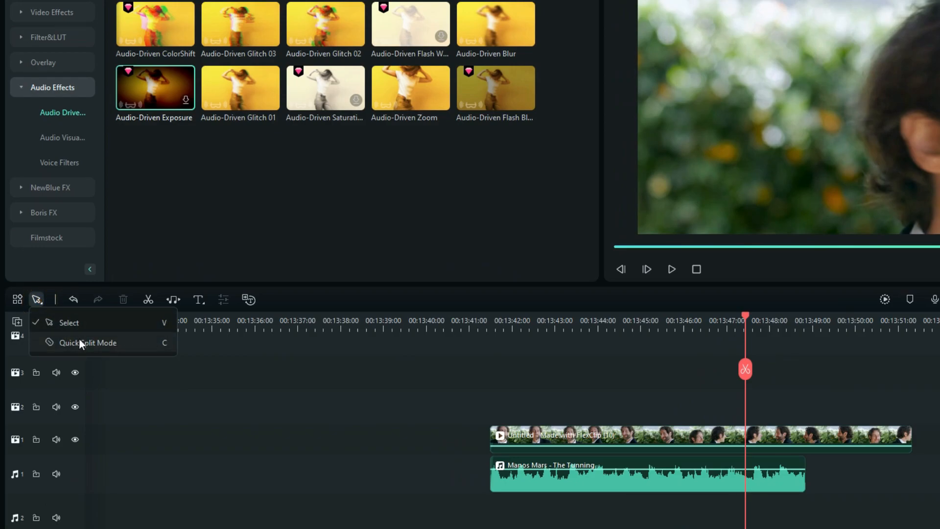
{"action": "left_click", "coordinate": [14, 301]}
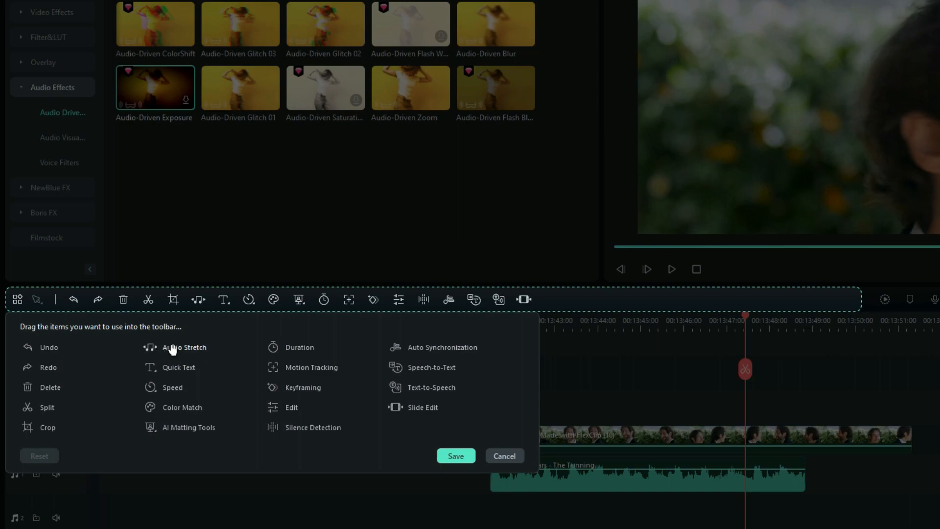
{"action": "left_click", "coordinate": [451, 456]}
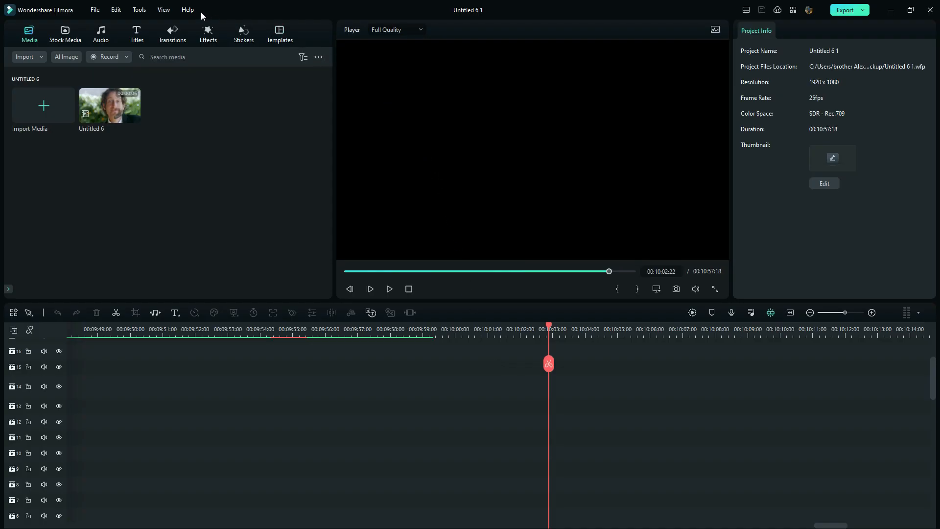
Step: Check for a newer version of the program
{"action": "left_click", "coordinate": [193, 12]}
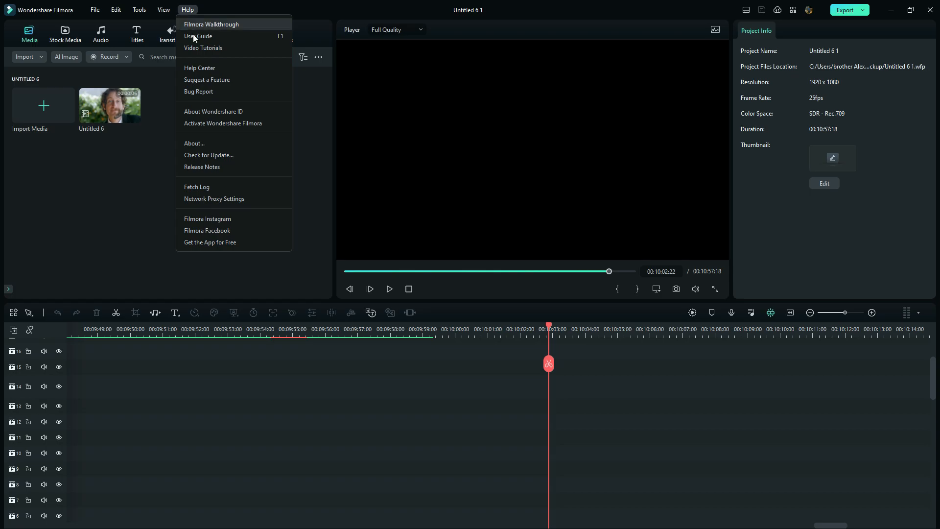
{"action": "left_click", "coordinate": [208, 155]}
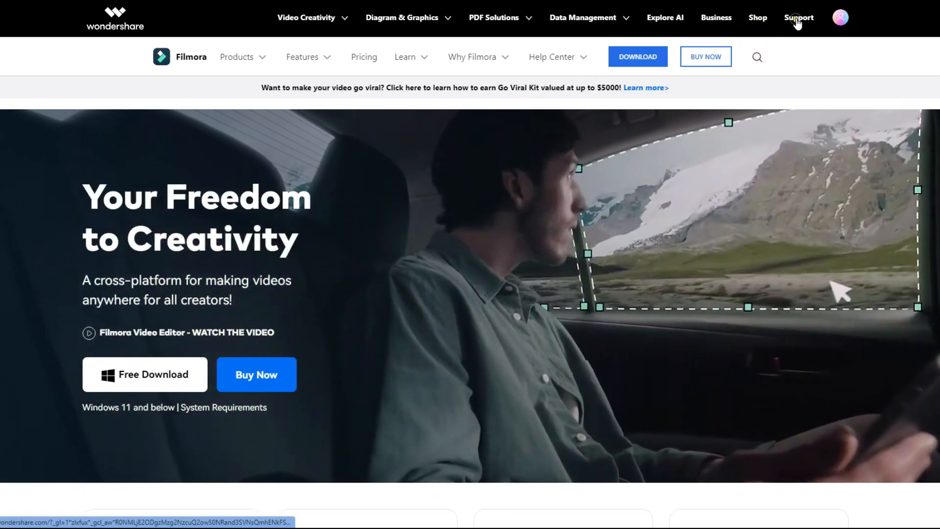
Step: On the Wondershare website in the browser, open the support page's Find a download topic and locate the older product section
{"action": "left_click", "coordinate": [795, 20]}
{"action": "scroll", "coordinate": [470, 264], "scroll_direction": "down", "scroll_amount": 3}
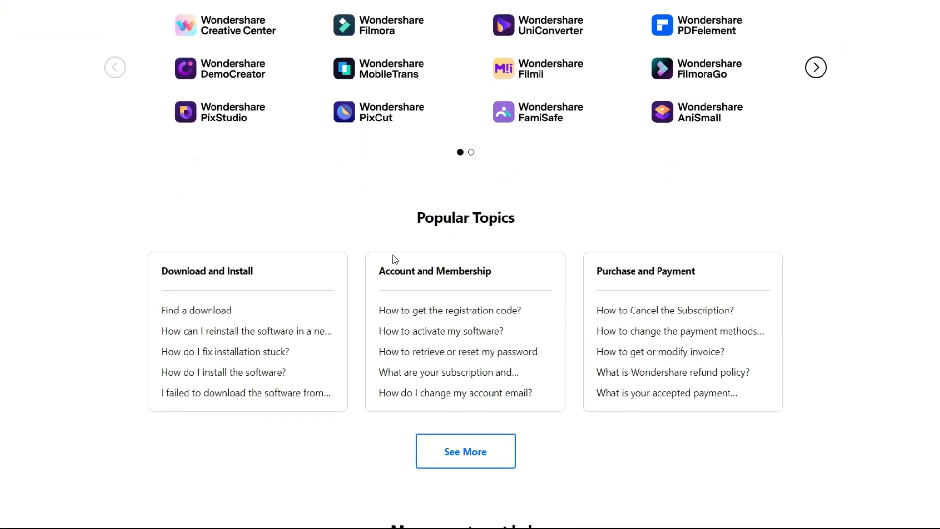
{"action": "left_click", "coordinate": [193, 309]}
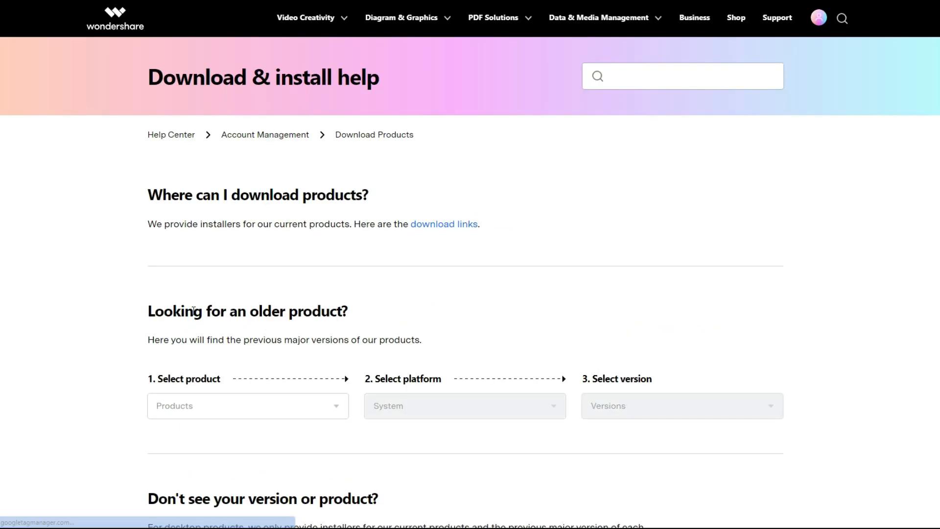
{"action": "scroll", "coordinate": [685, 123], "scroll_direction": "down", "scroll_amount": 5}
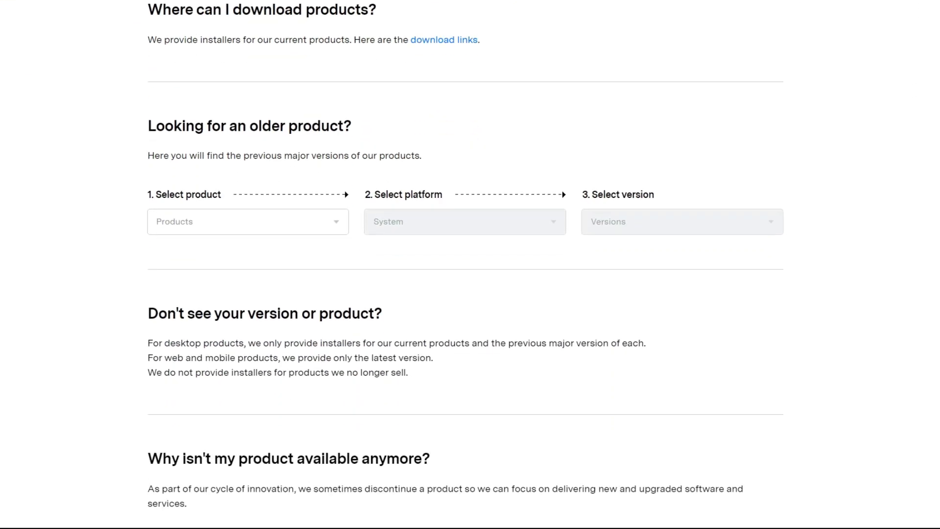
Step: Choose a product and platform in the older product form and open the list of available versions
{"action": "left_click", "coordinate": [243, 177]}
{"action": "left_click", "coordinate": [189, 248]}
{"action": "left_click", "coordinate": [422, 178]}
{"action": "left_click", "coordinate": [389, 194]}
{"action": "left_click", "coordinate": [621, 177]}
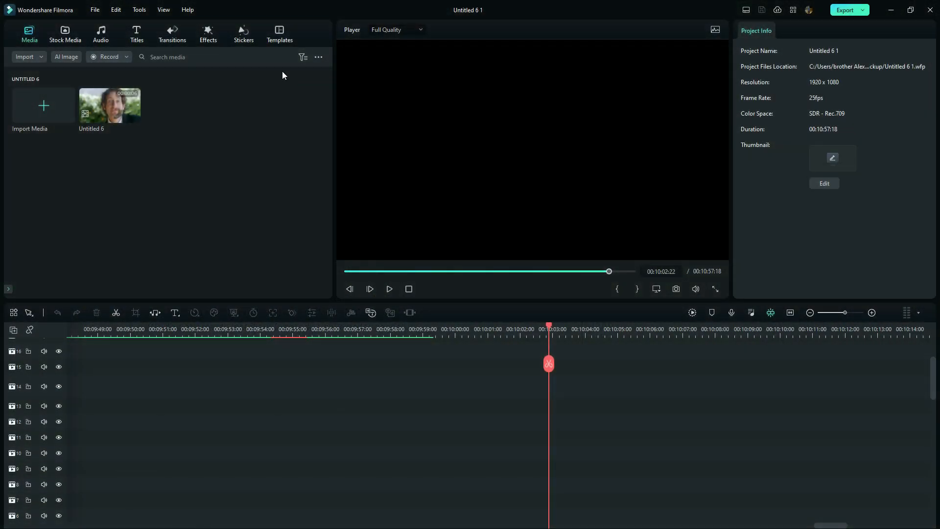
Step: Switch back to Filmora and display its installed version information
{"action": "left_click", "coordinate": [189, 13]}
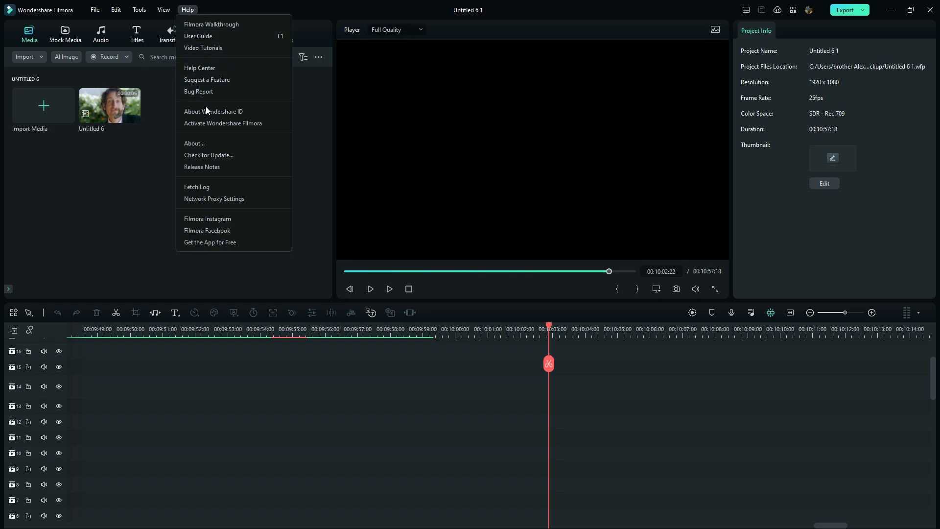
{"action": "left_click", "coordinate": [208, 143]}
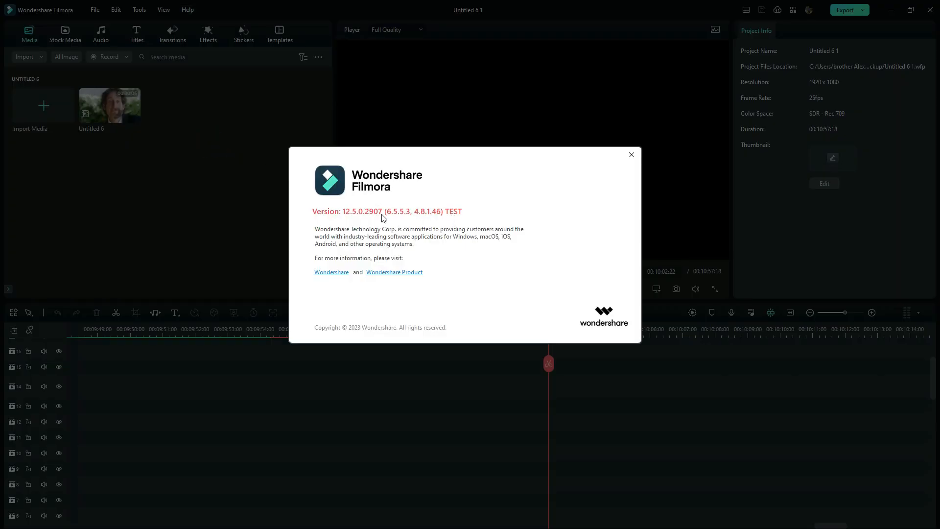